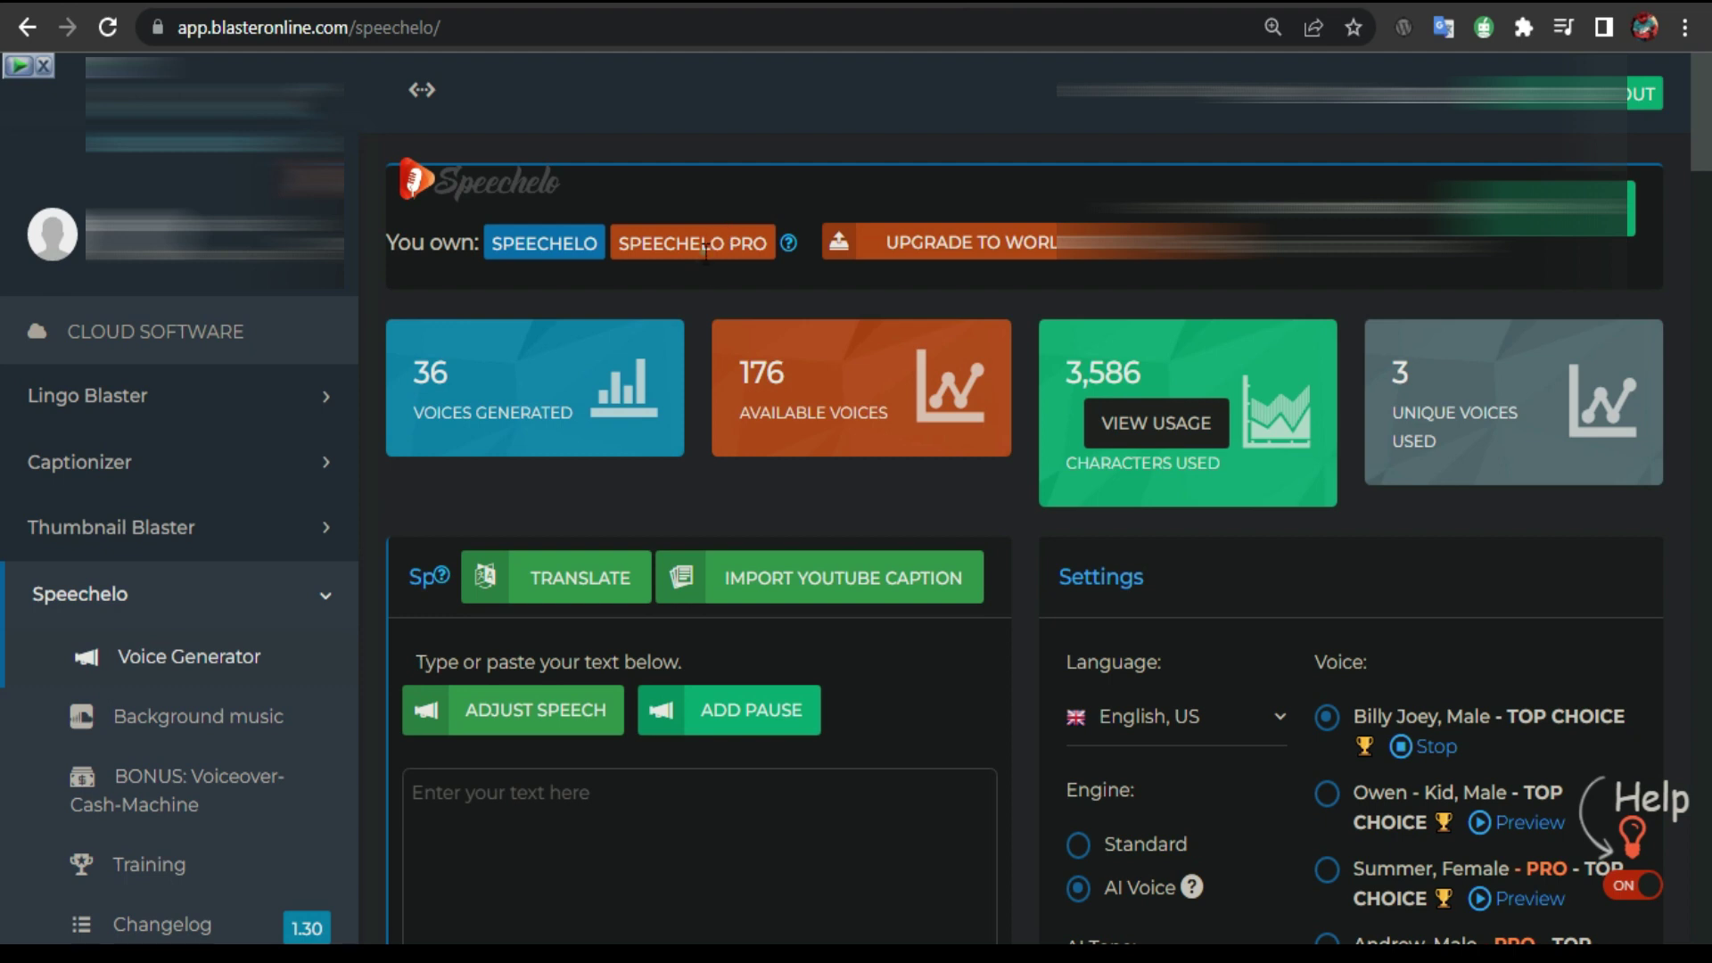
Step: Select the 'You own: SPEECHELO SPEECHELO PRO' line at the top of the Voice Generator page
{"action": "triple_click", "coordinate": [727, 243]}
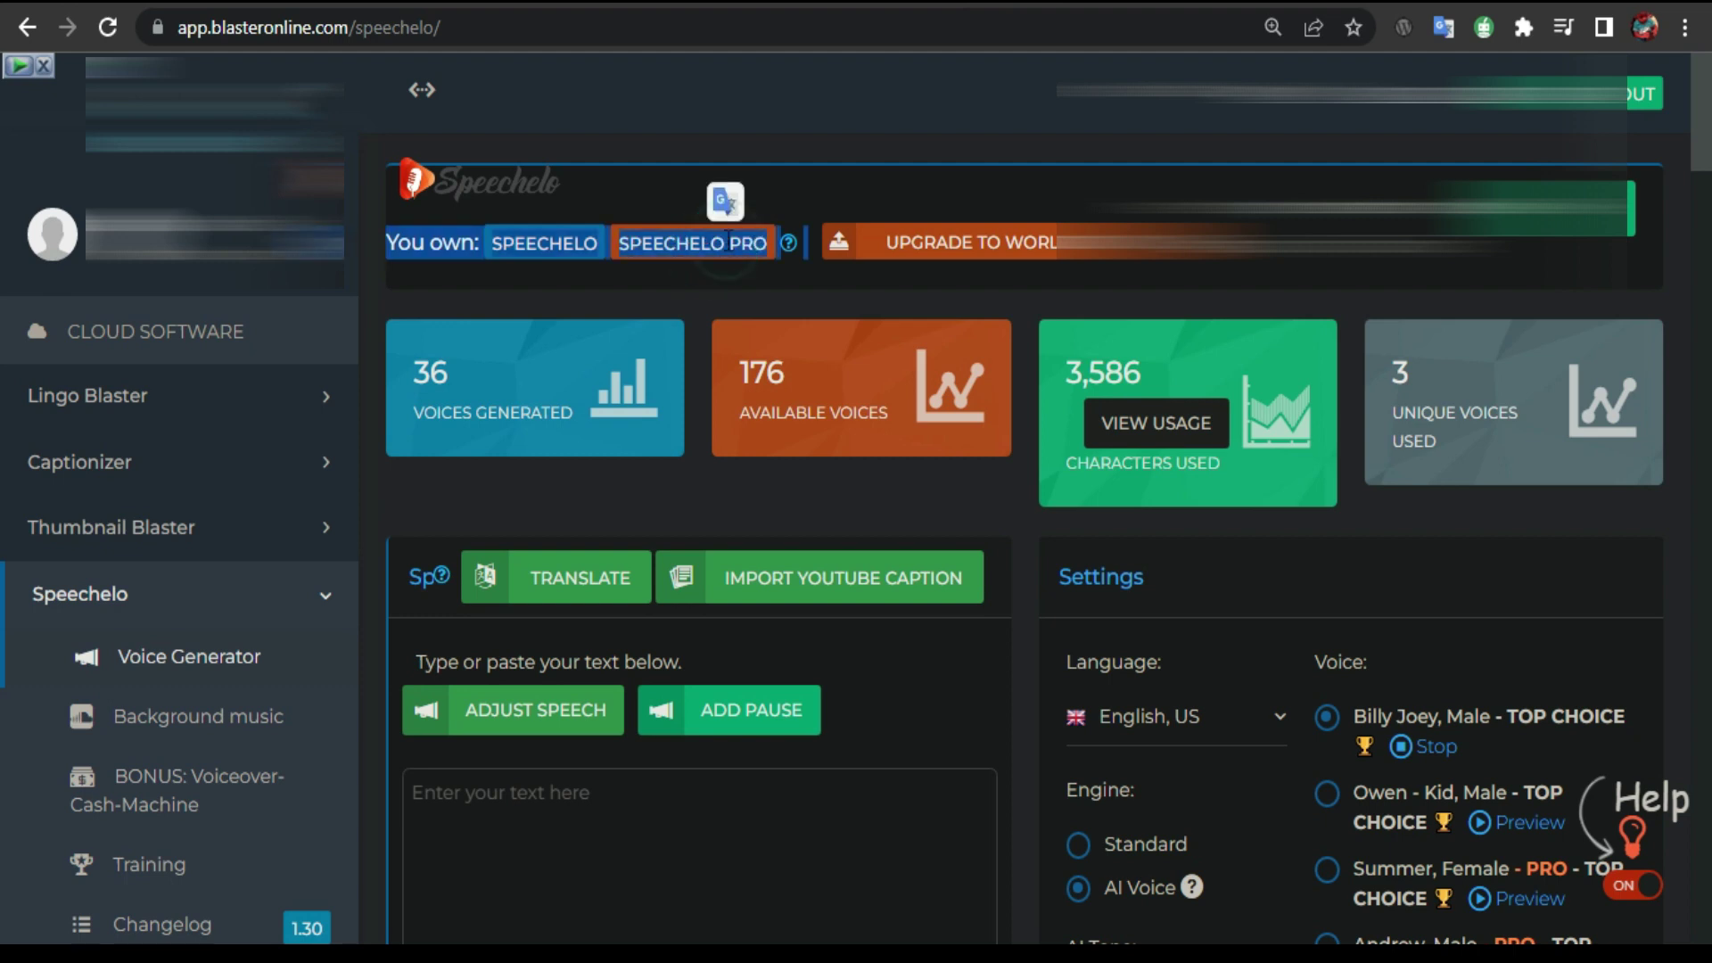
Step: Preview Speechelo's Owen voice, stop it, play Summer's voice, then go to ElevenLabs Speech Synthesis
{"action": "scroll", "coordinate": [1497, 435], "scroll_direction": "down", "scroll_amount": 5}
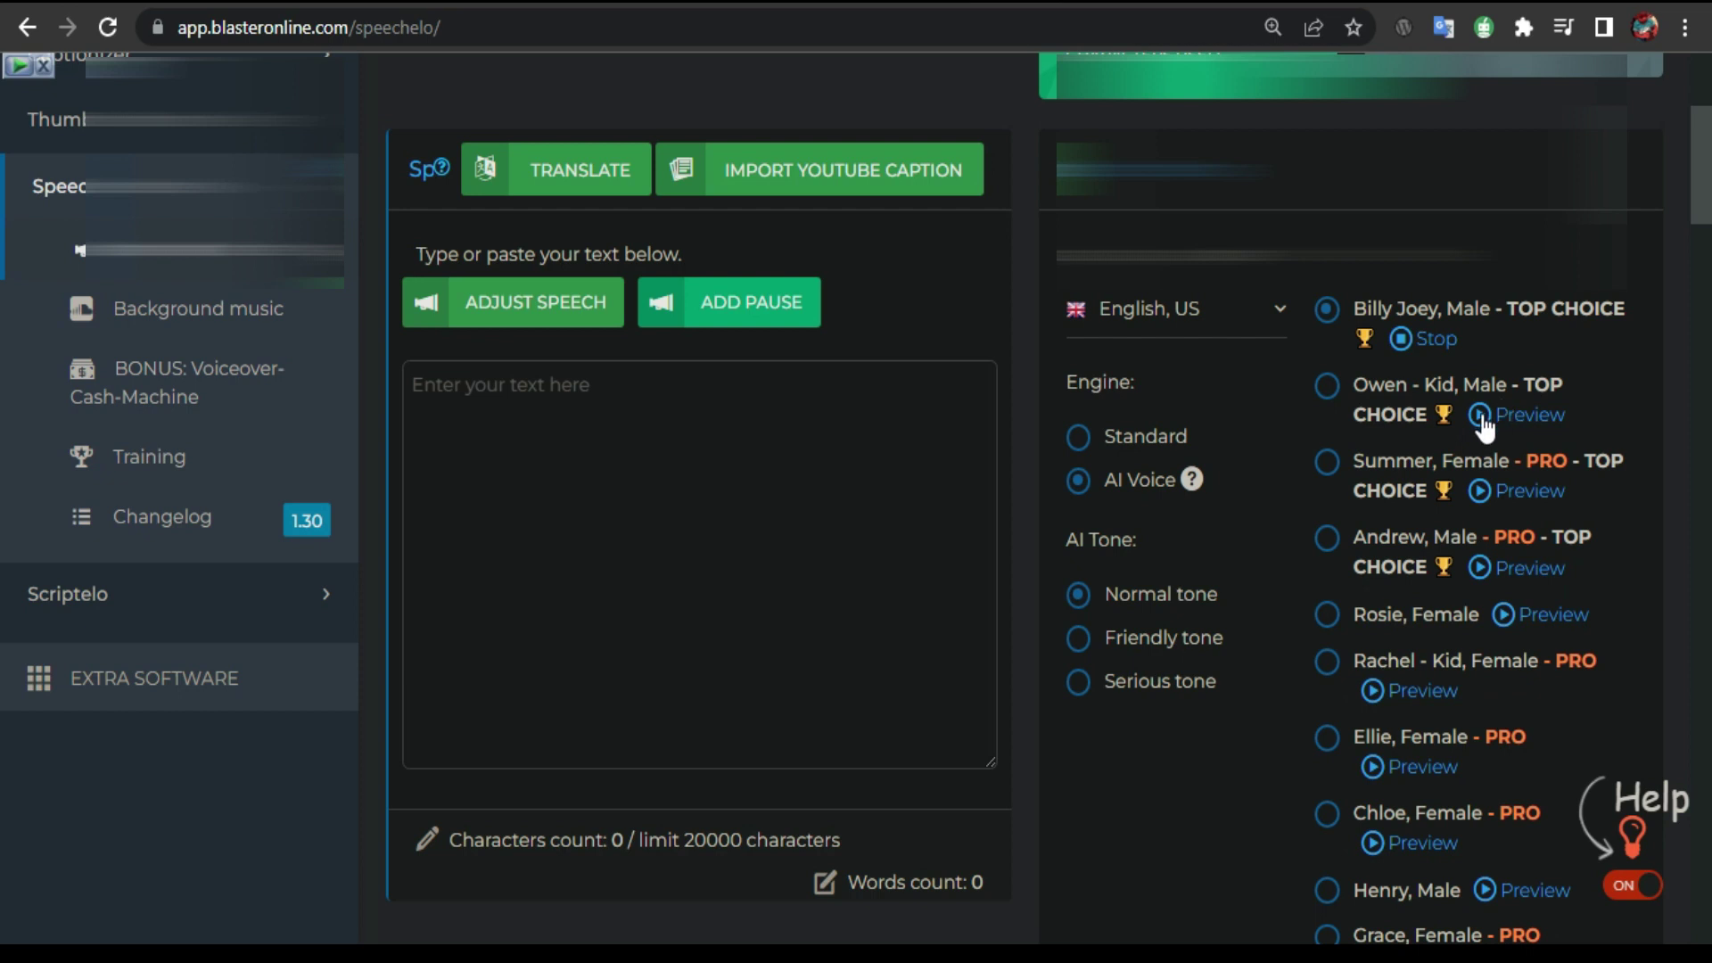
{"action": "left_click", "coordinate": [1480, 415]}
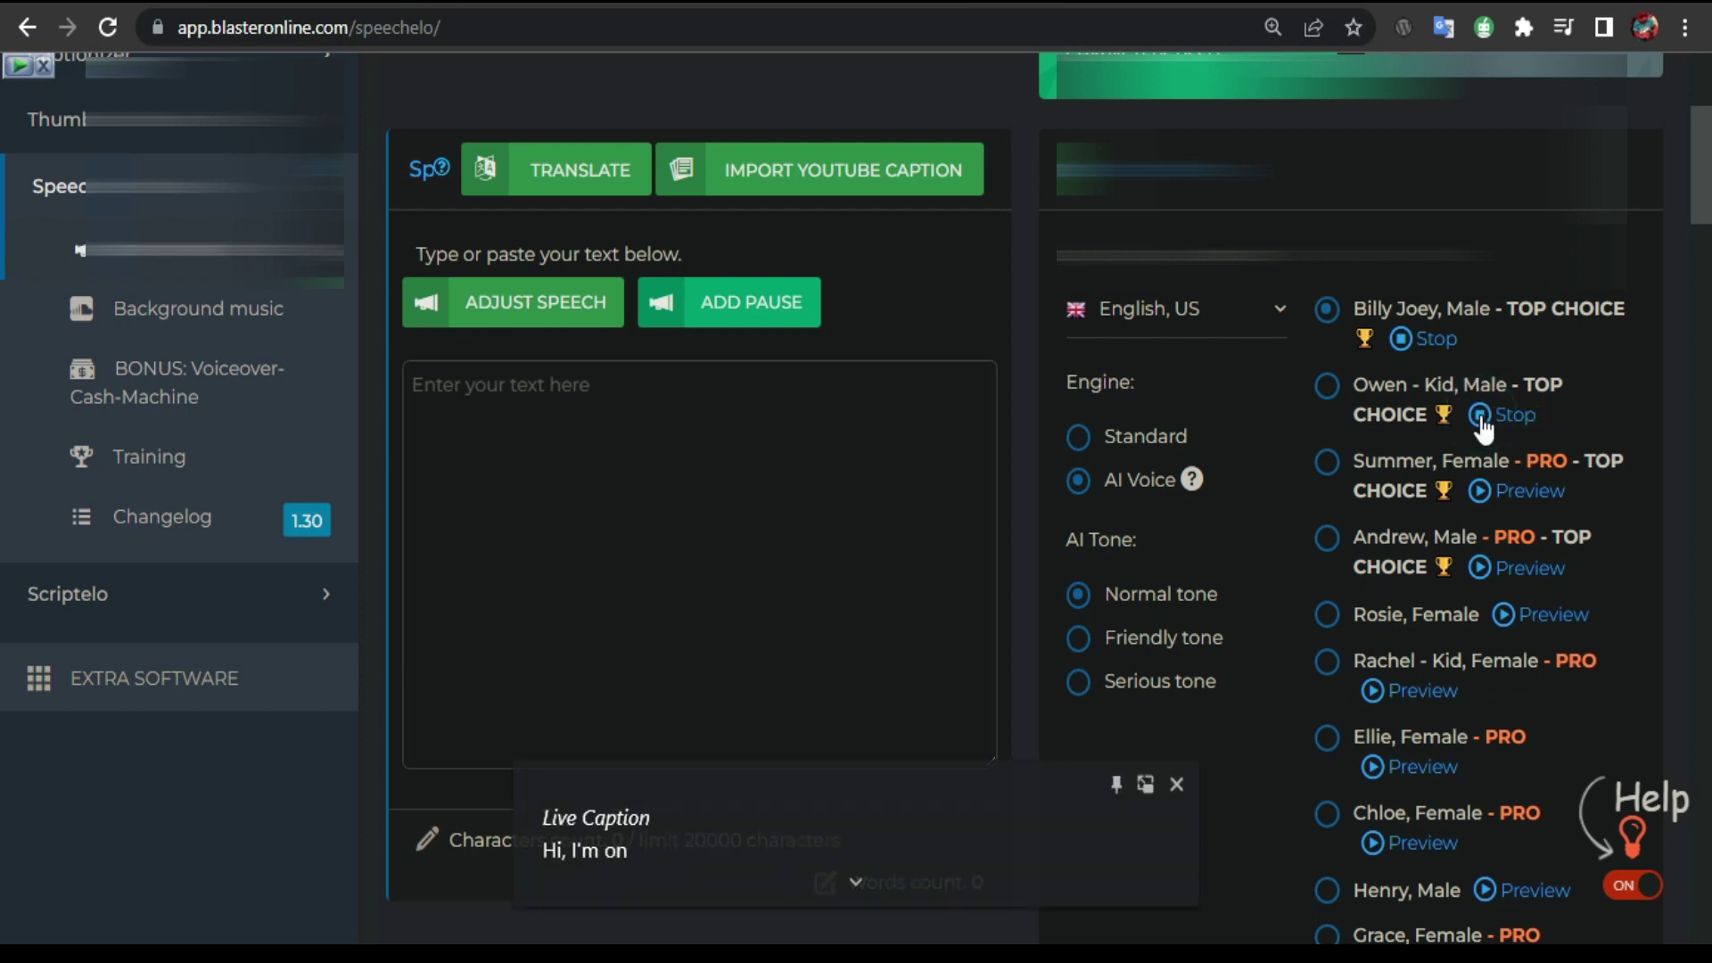
{"action": "left_click", "coordinate": [1481, 415]}
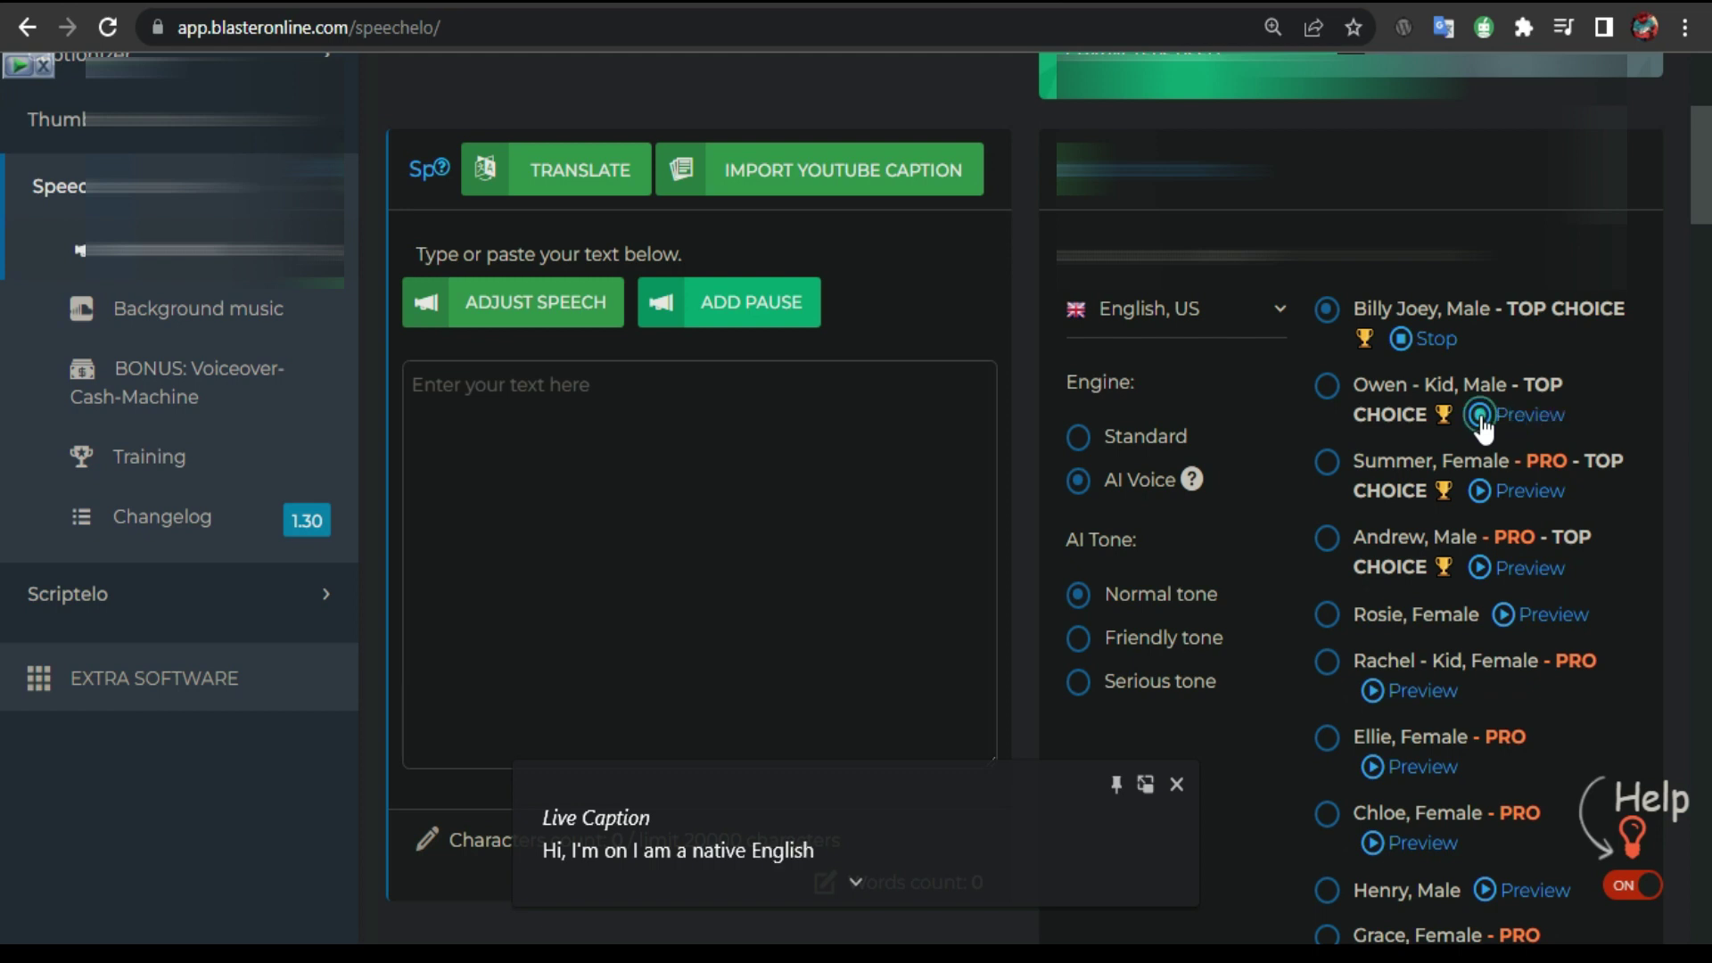
{"action": "left_click", "coordinate": [1480, 494]}
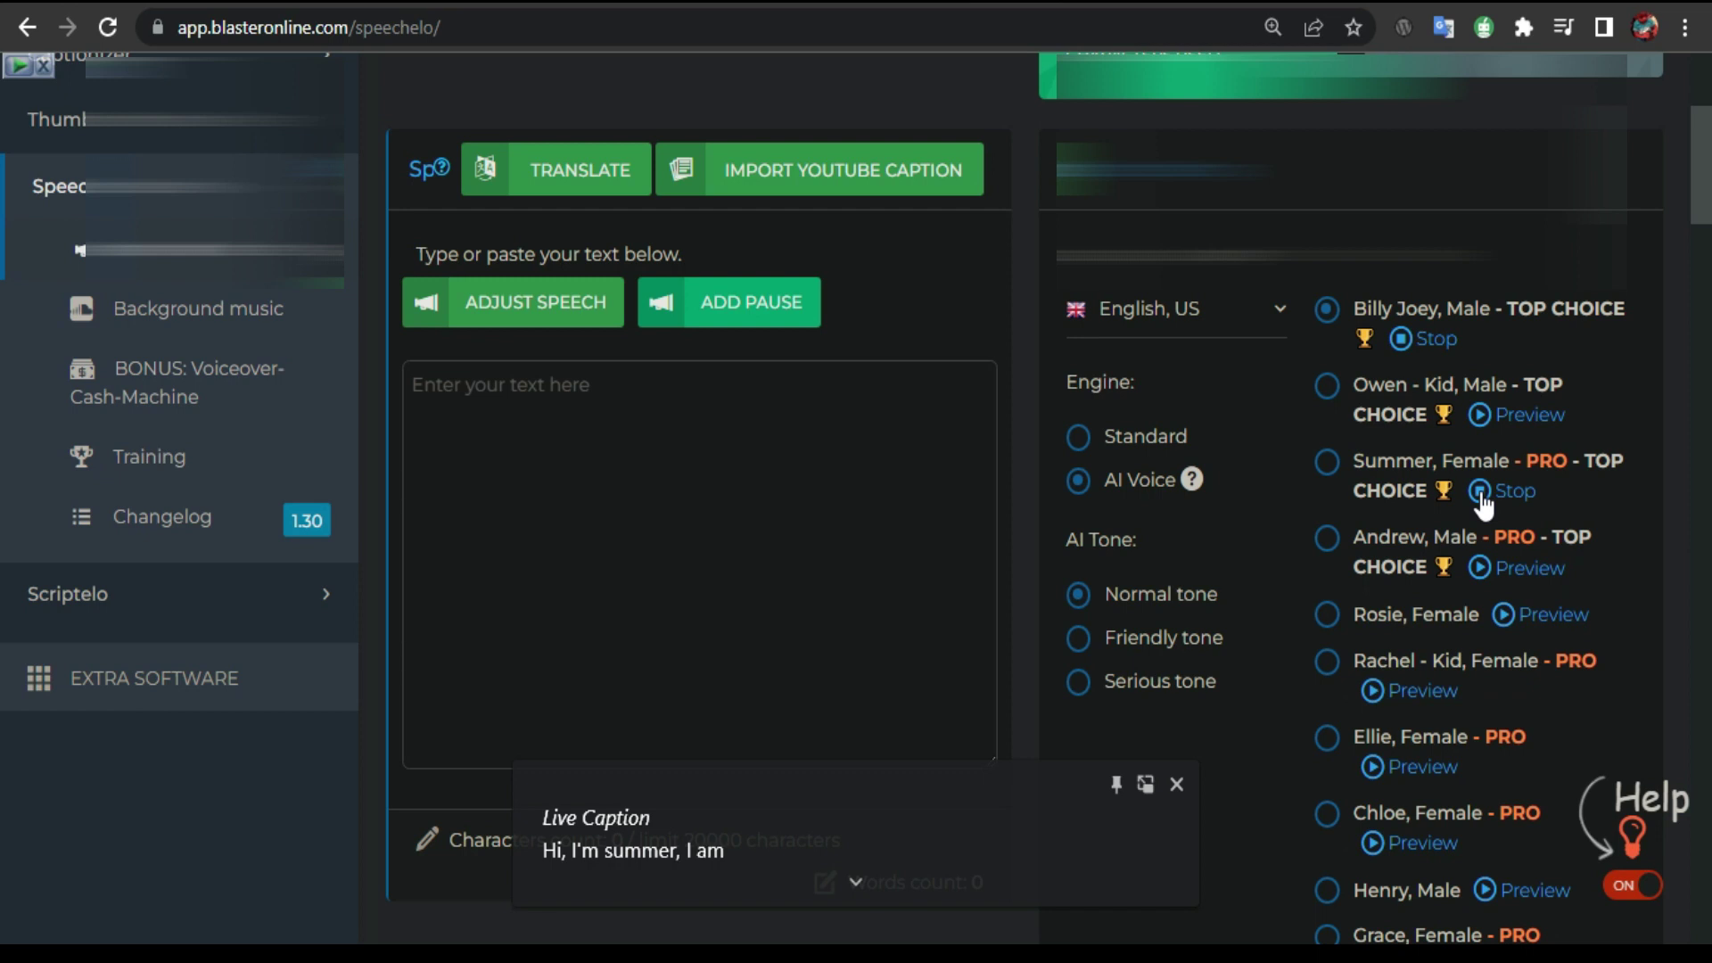
{"action": "left_click", "coordinate": [932, 5]}
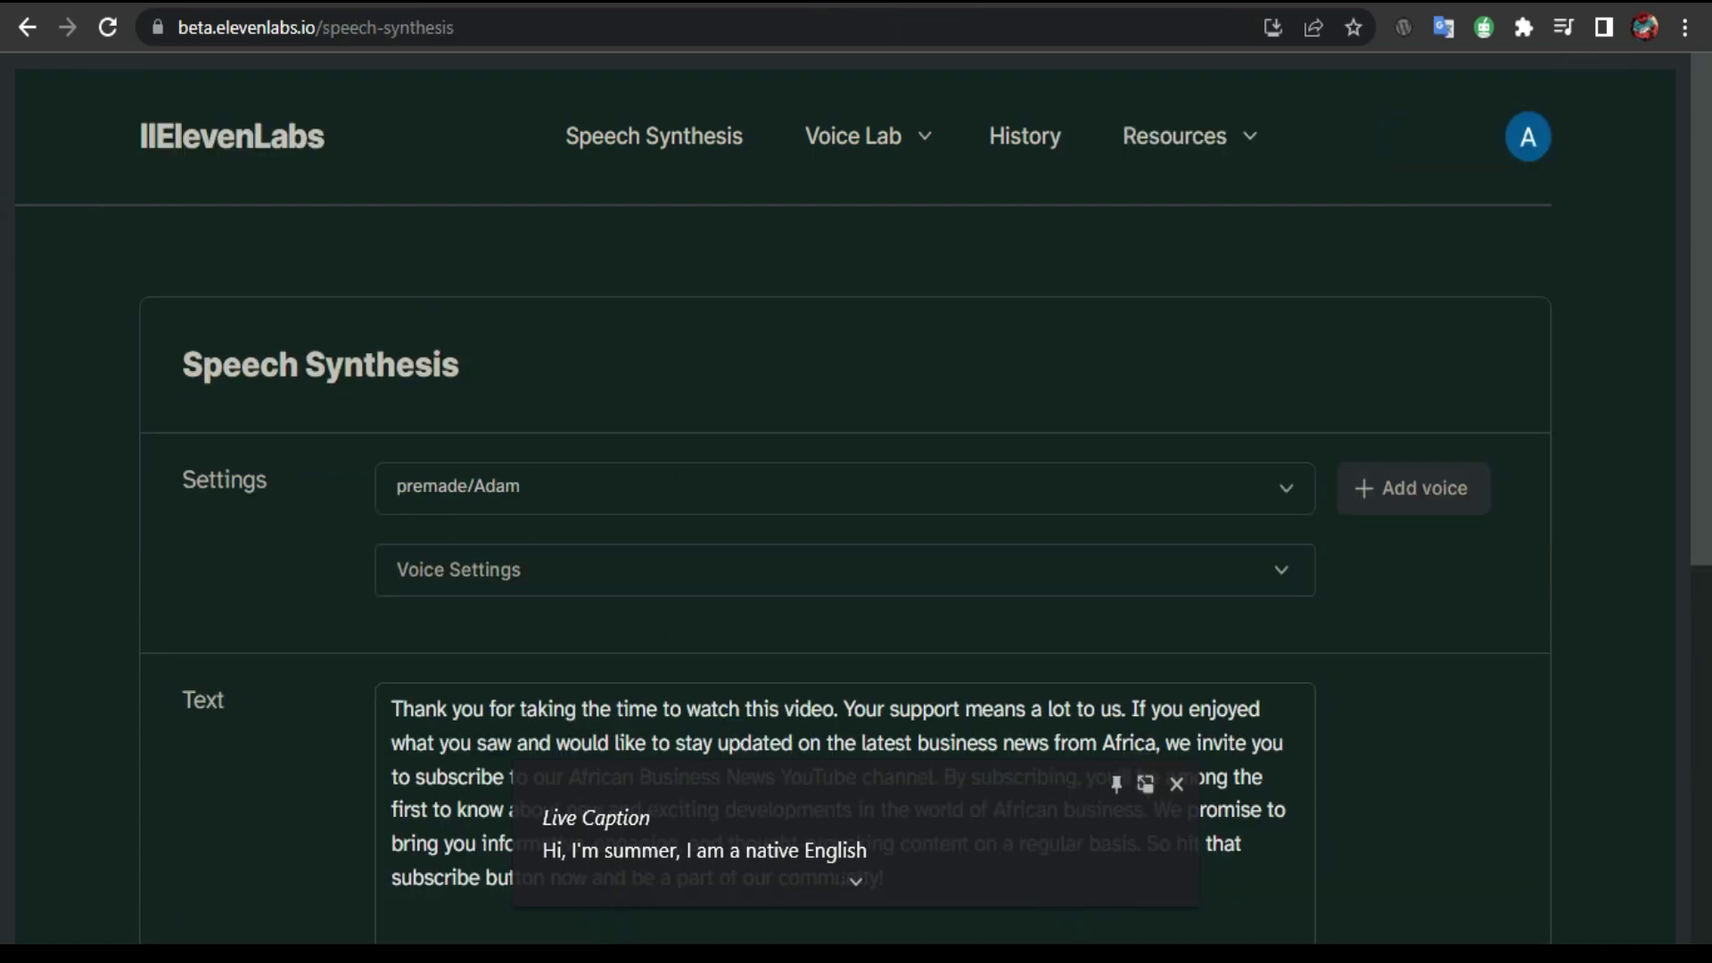
Step: Play Adam's gardener story from History, dismiss Live Caption, pause it, and return to Speech Synthesis
{"action": "left_click", "coordinate": [797, 5]}
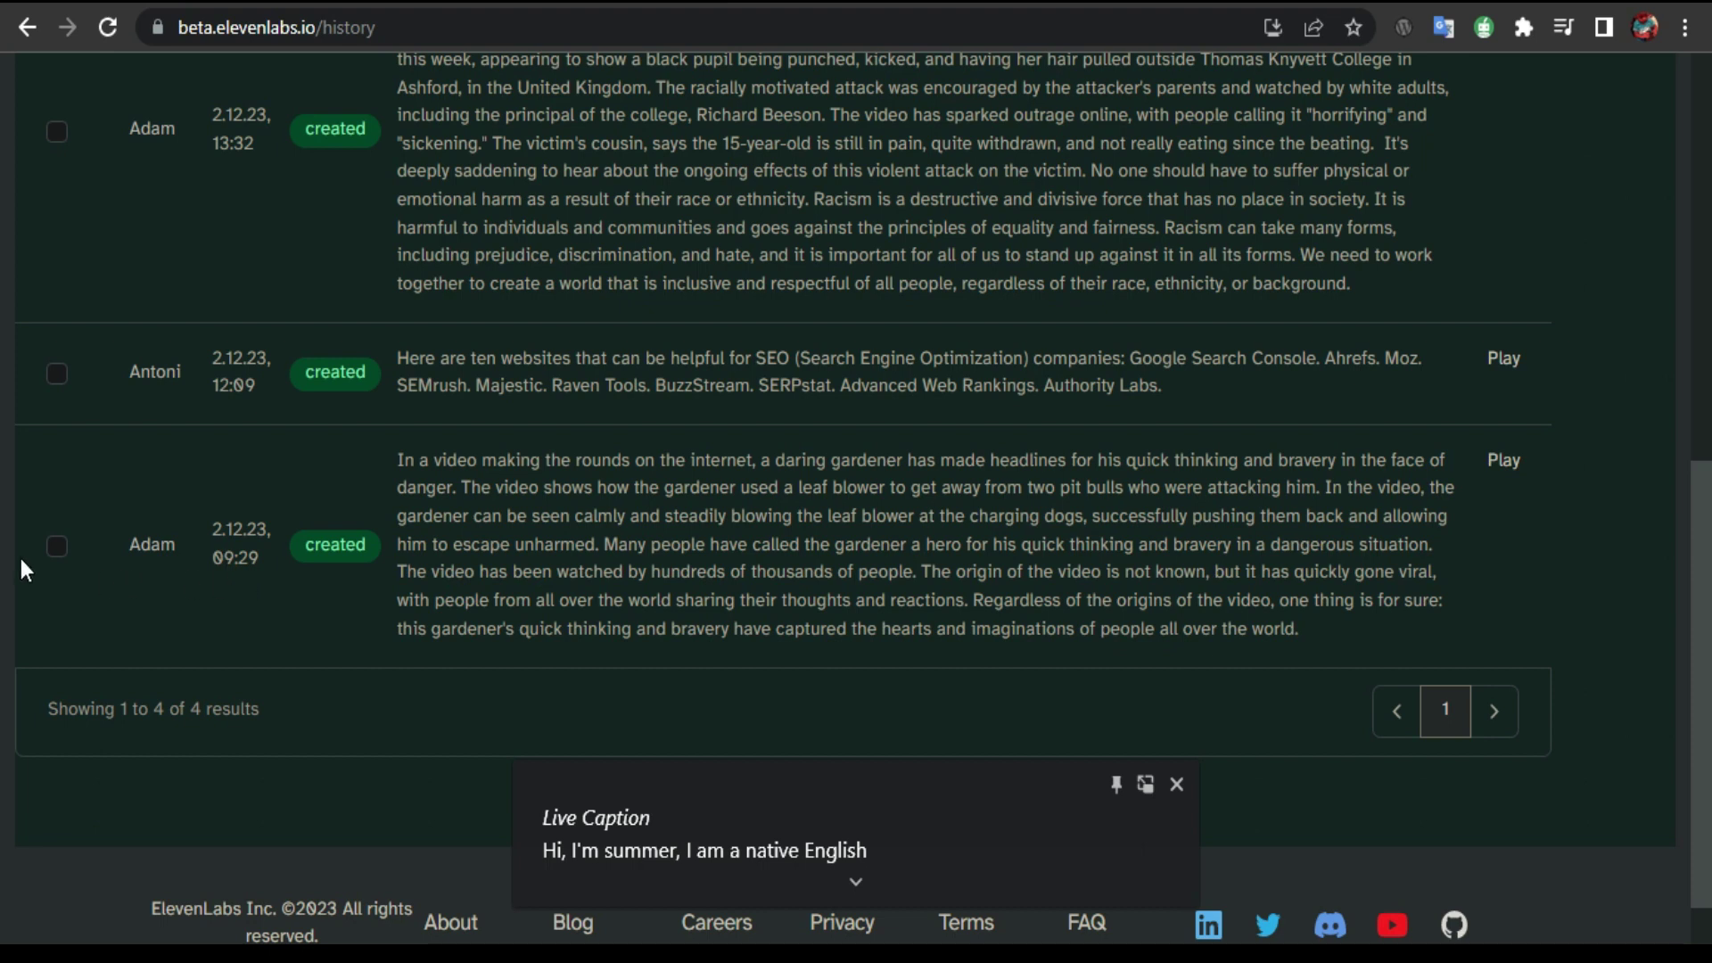
{"action": "left_click", "coordinate": [1508, 475]}
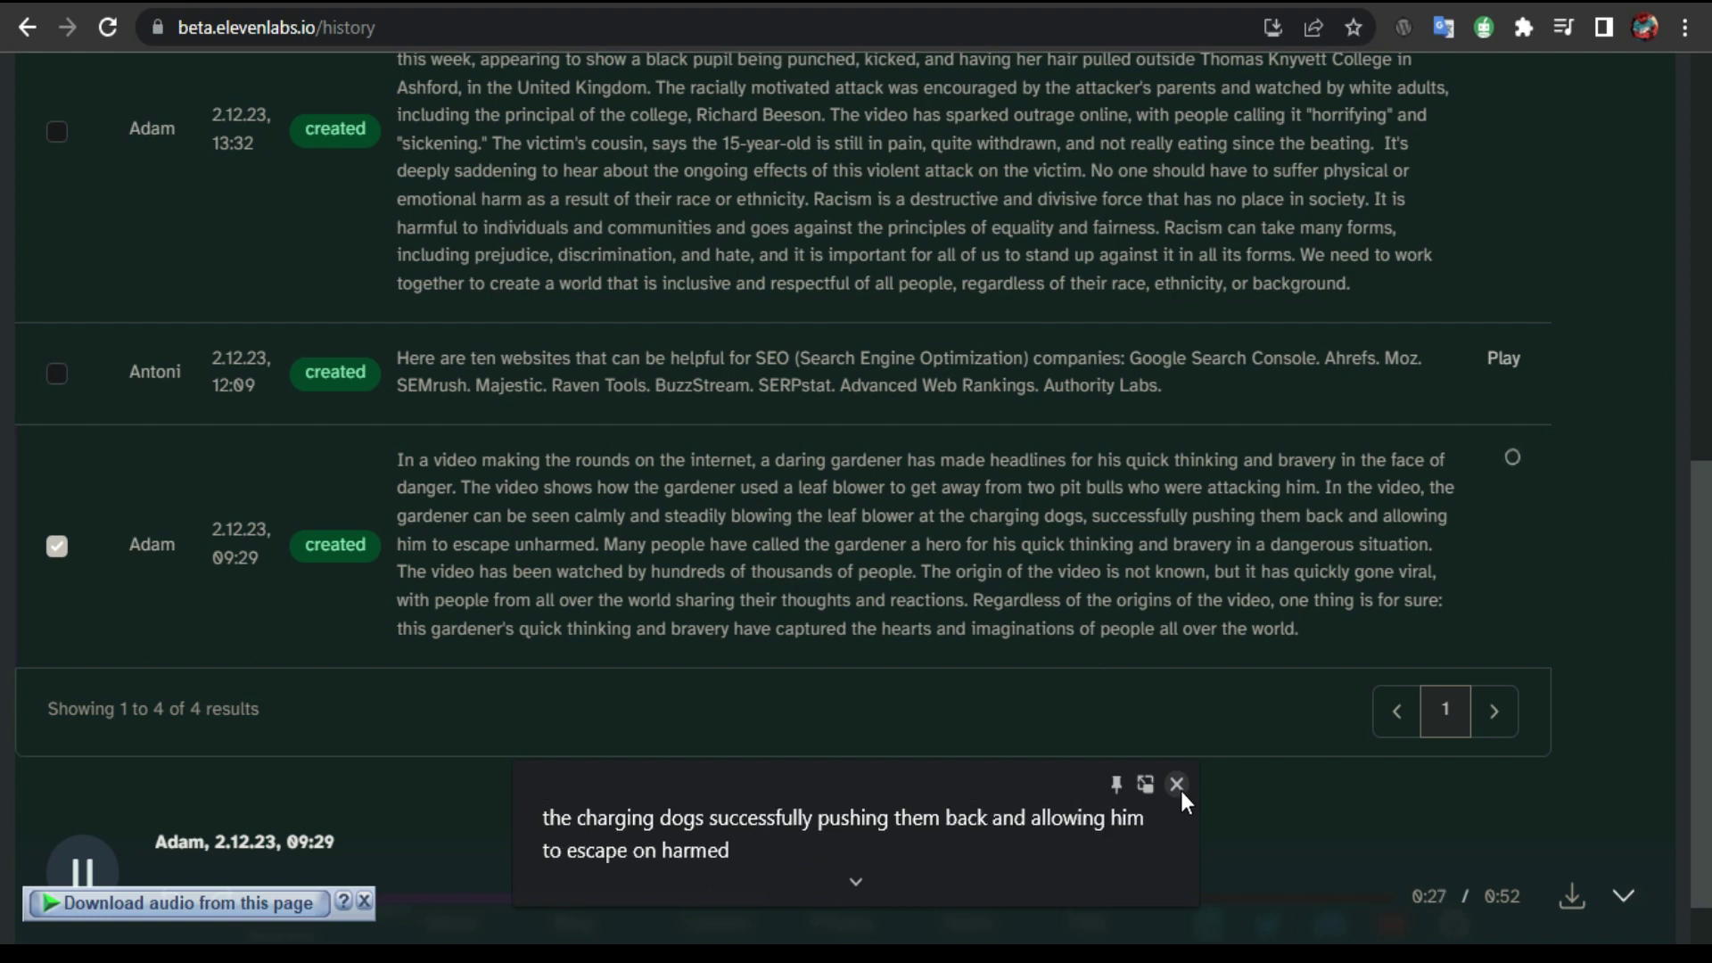
{"action": "left_click", "coordinate": [1178, 785]}
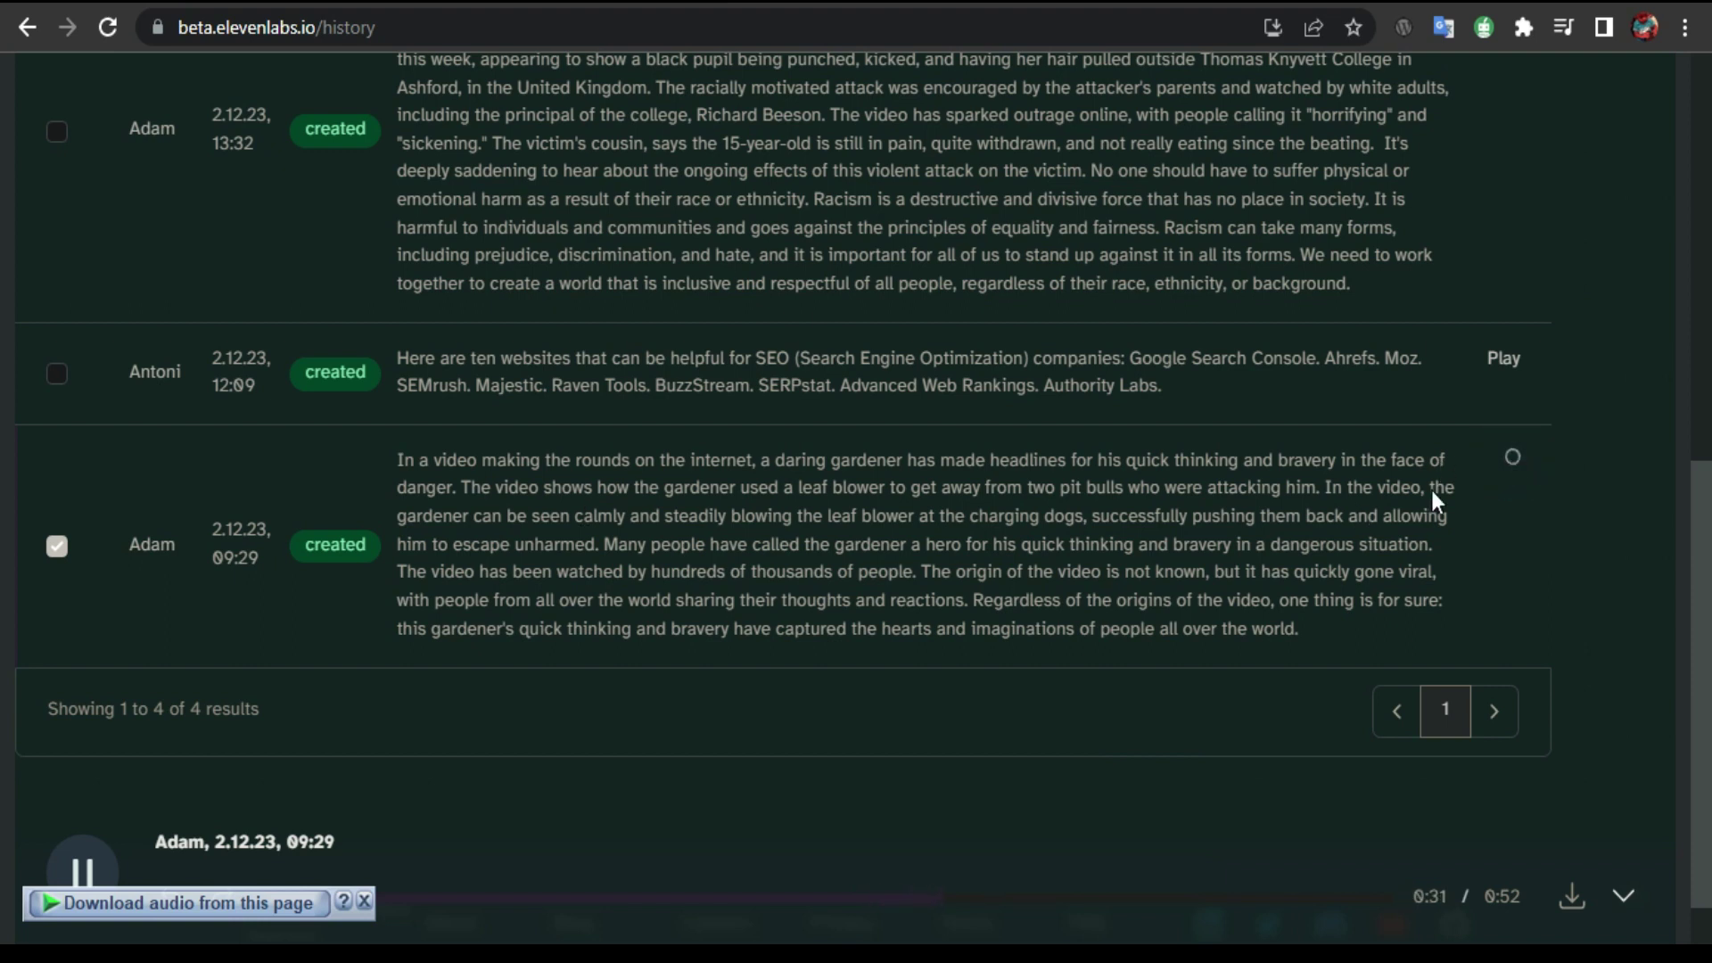
{"action": "left_click", "coordinate": [82, 872]}
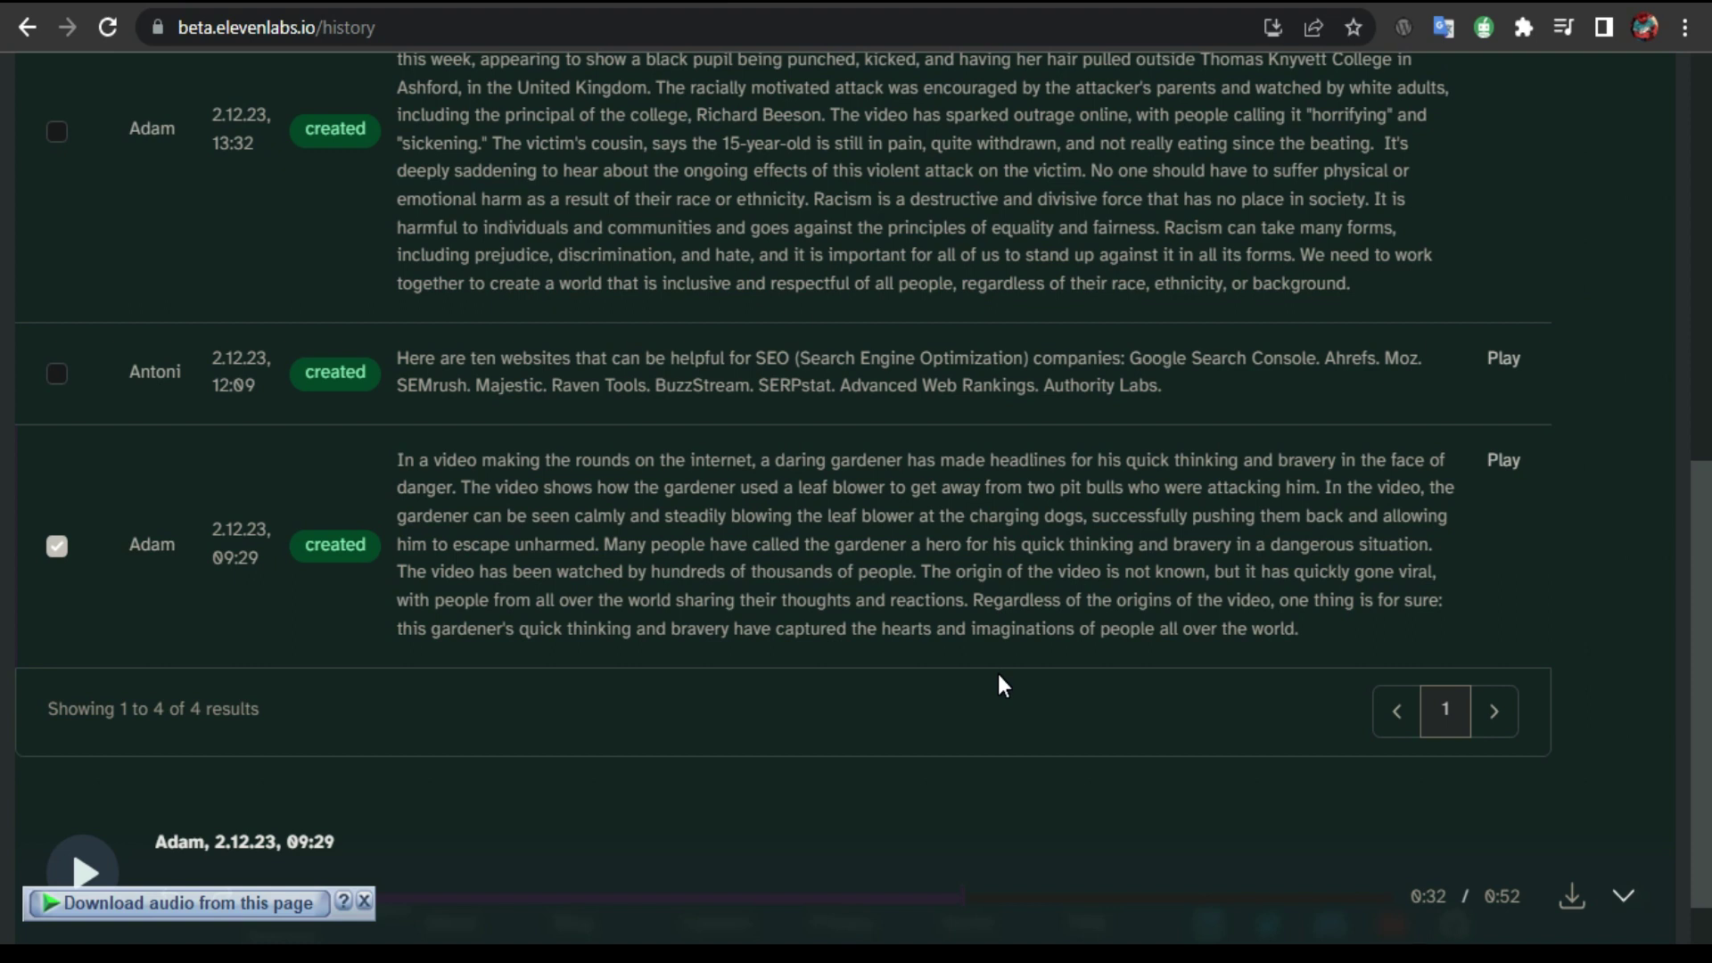
{"action": "left_click", "coordinate": [853, 9]}
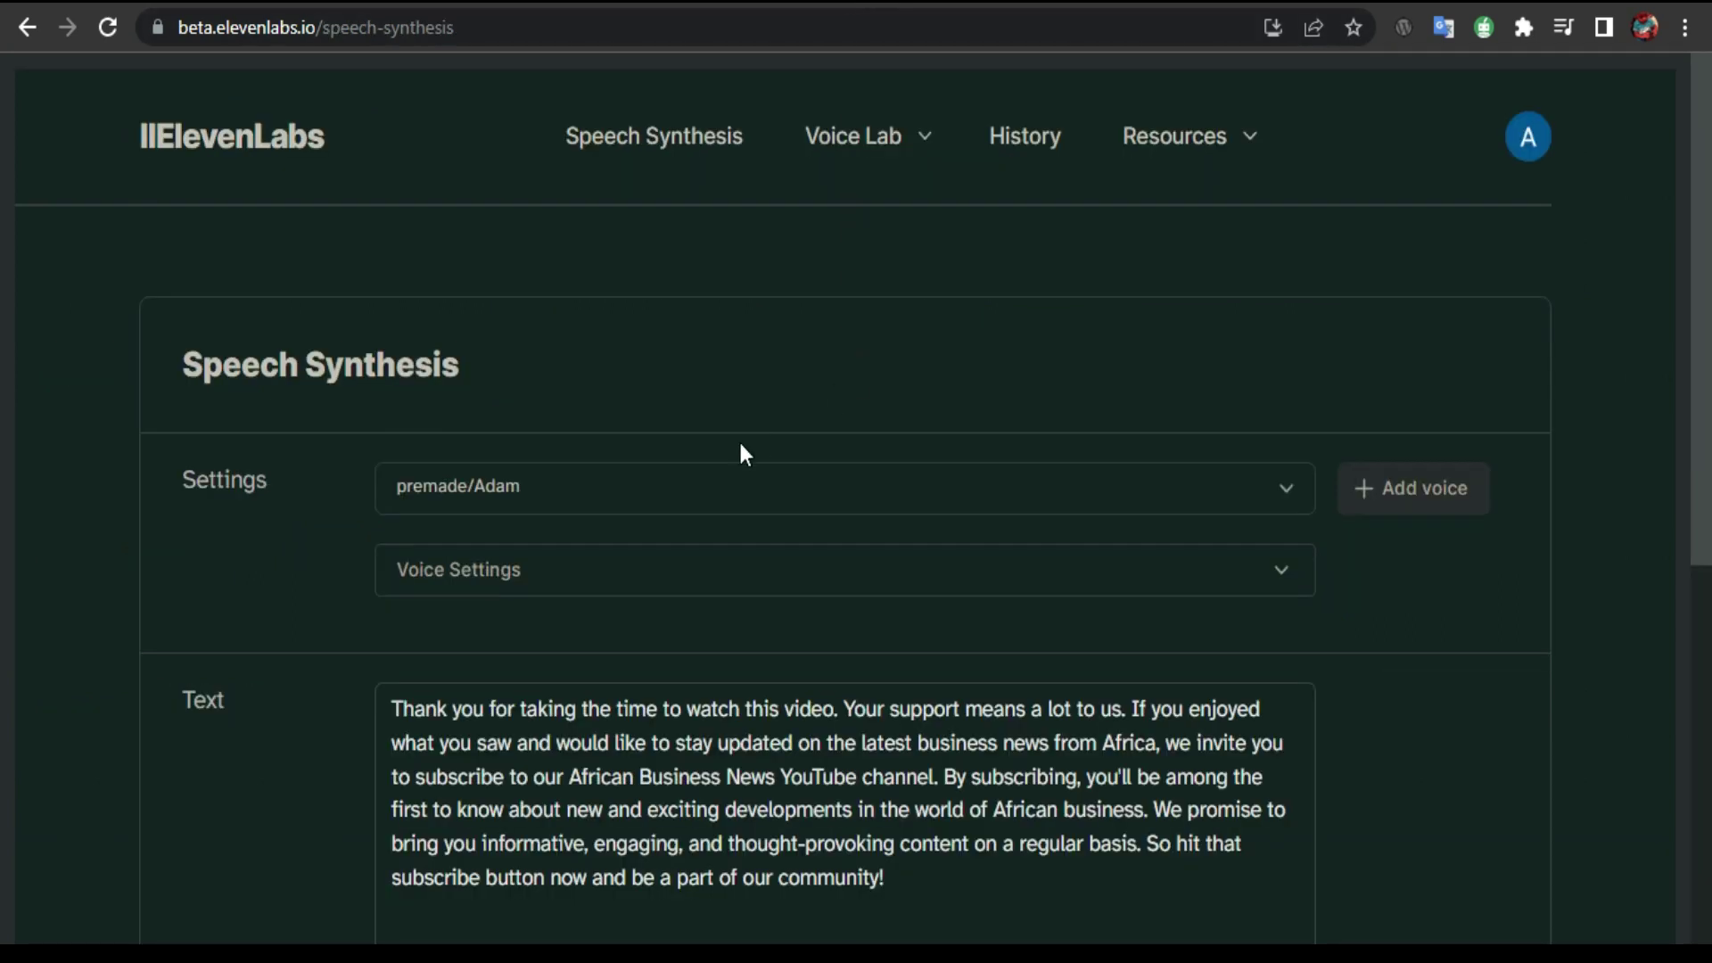
Step: Sample the Antoni, Arnold, Bella, Domi and Elli premade voices, then select premade/Elli
{"action": "left_click", "coordinate": [593, 489]}
{"action": "left_click", "coordinate": [593, 487]}
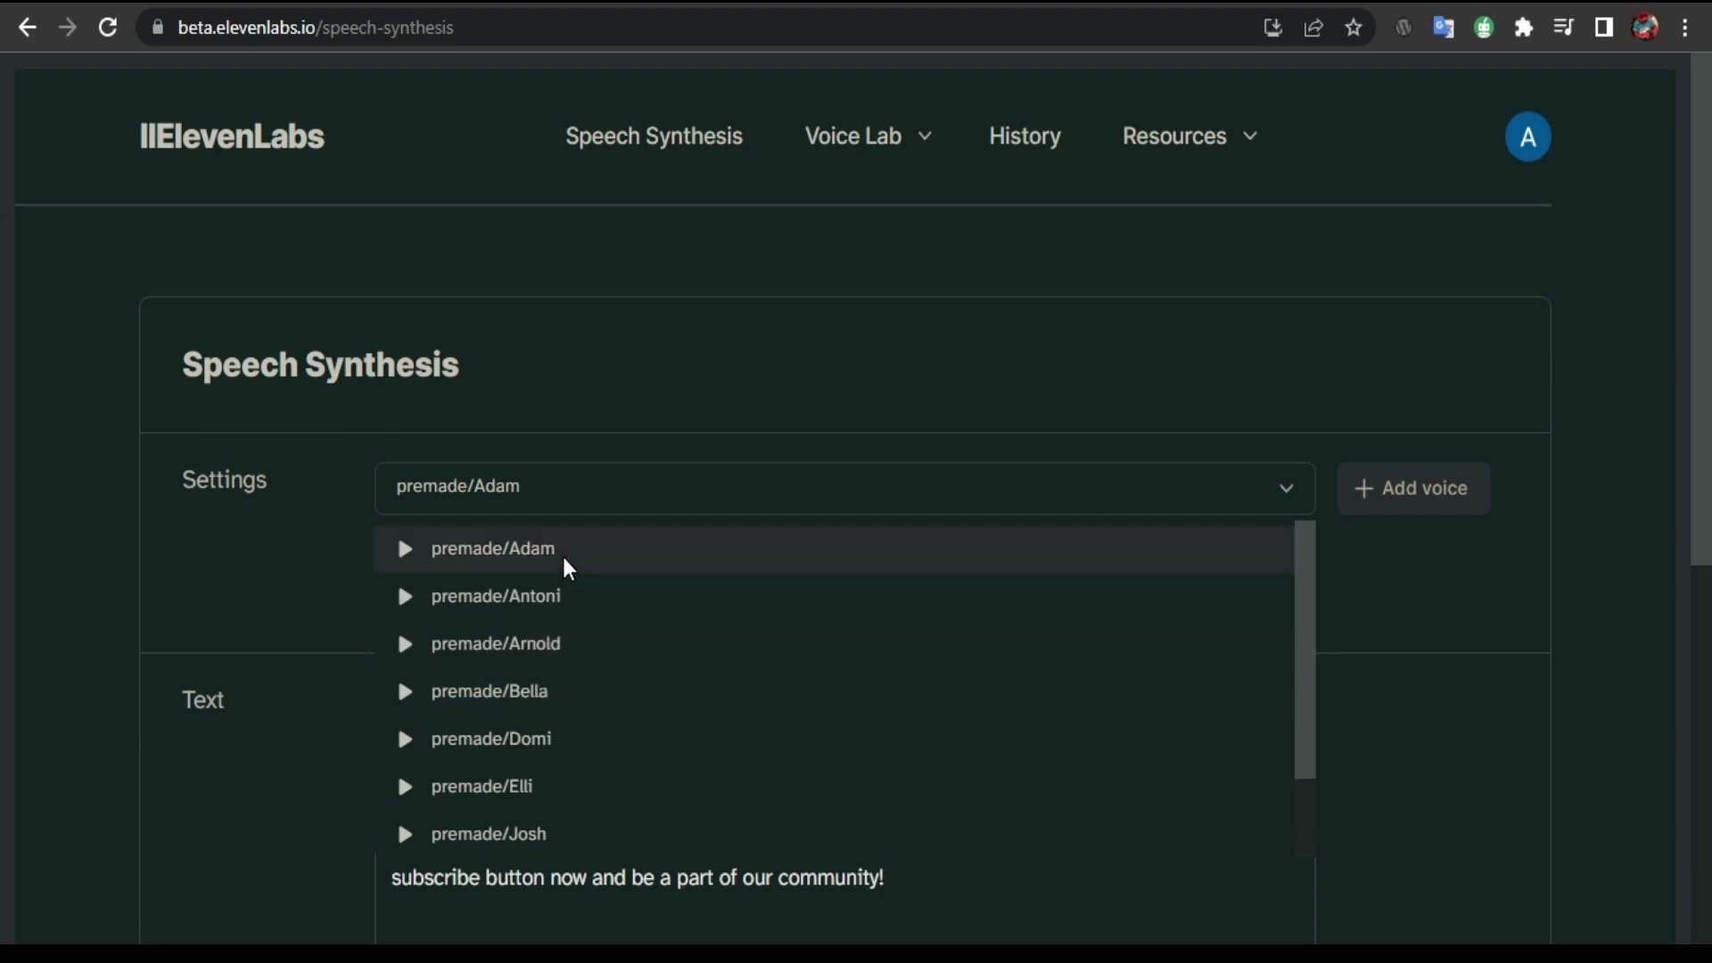
{"action": "left_click", "coordinate": [407, 595]}
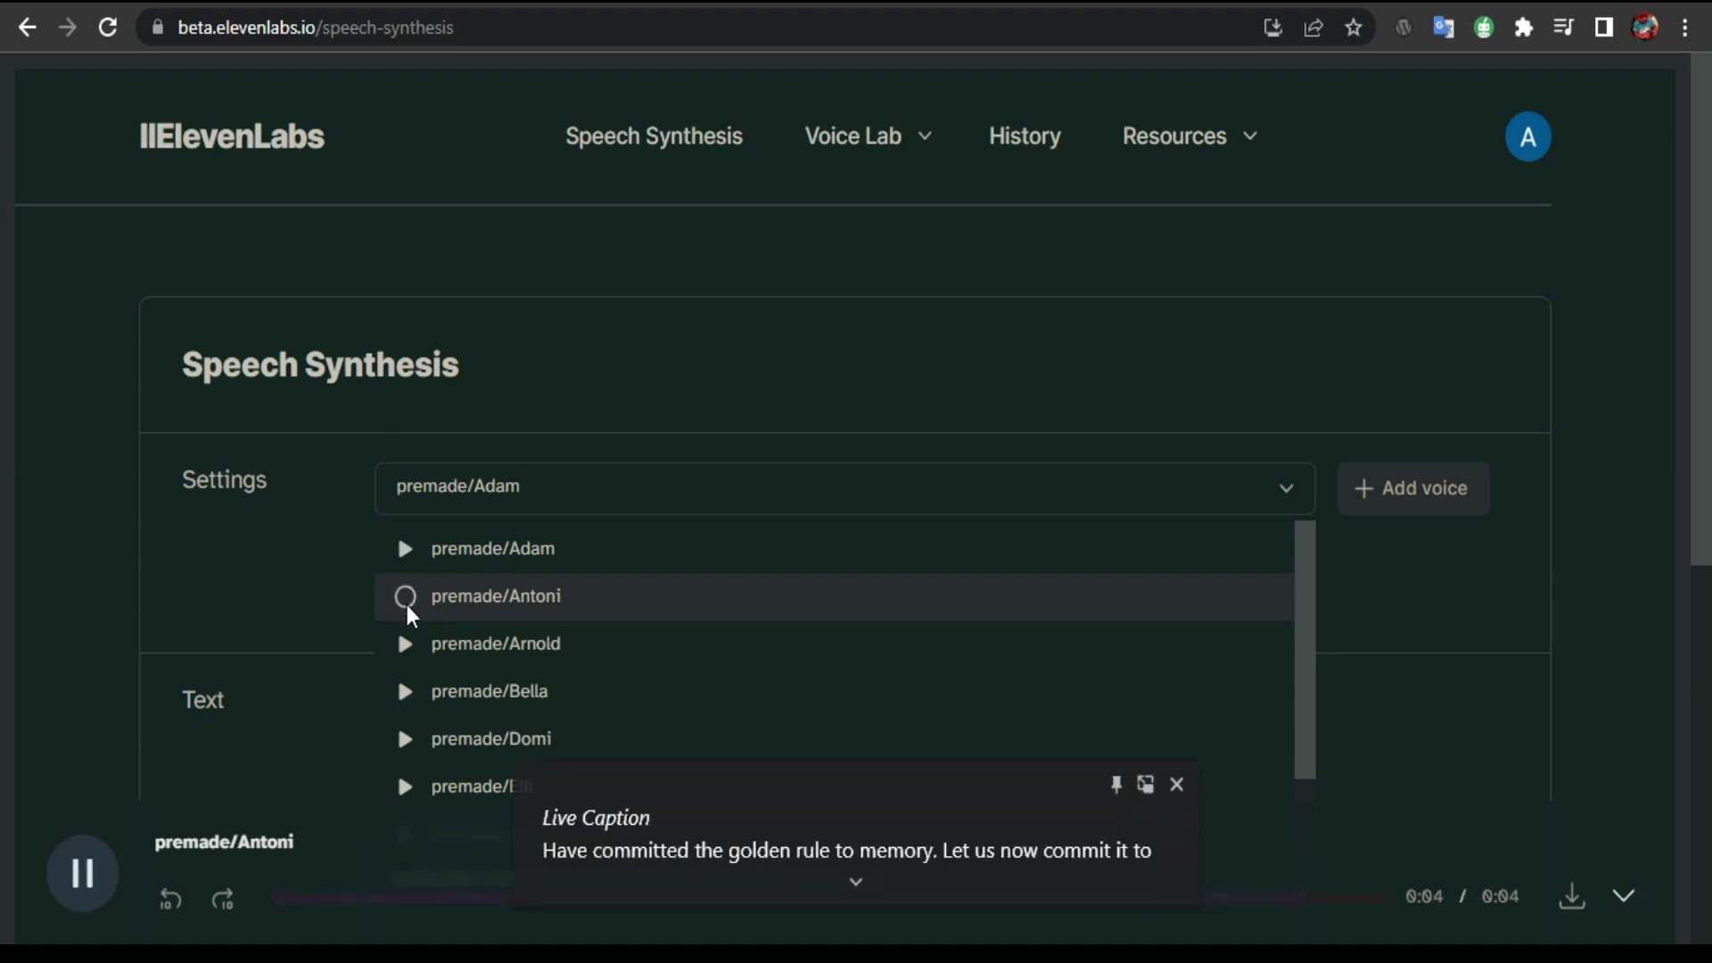
{"action": "left_click", "coordinate": [413, 654]}
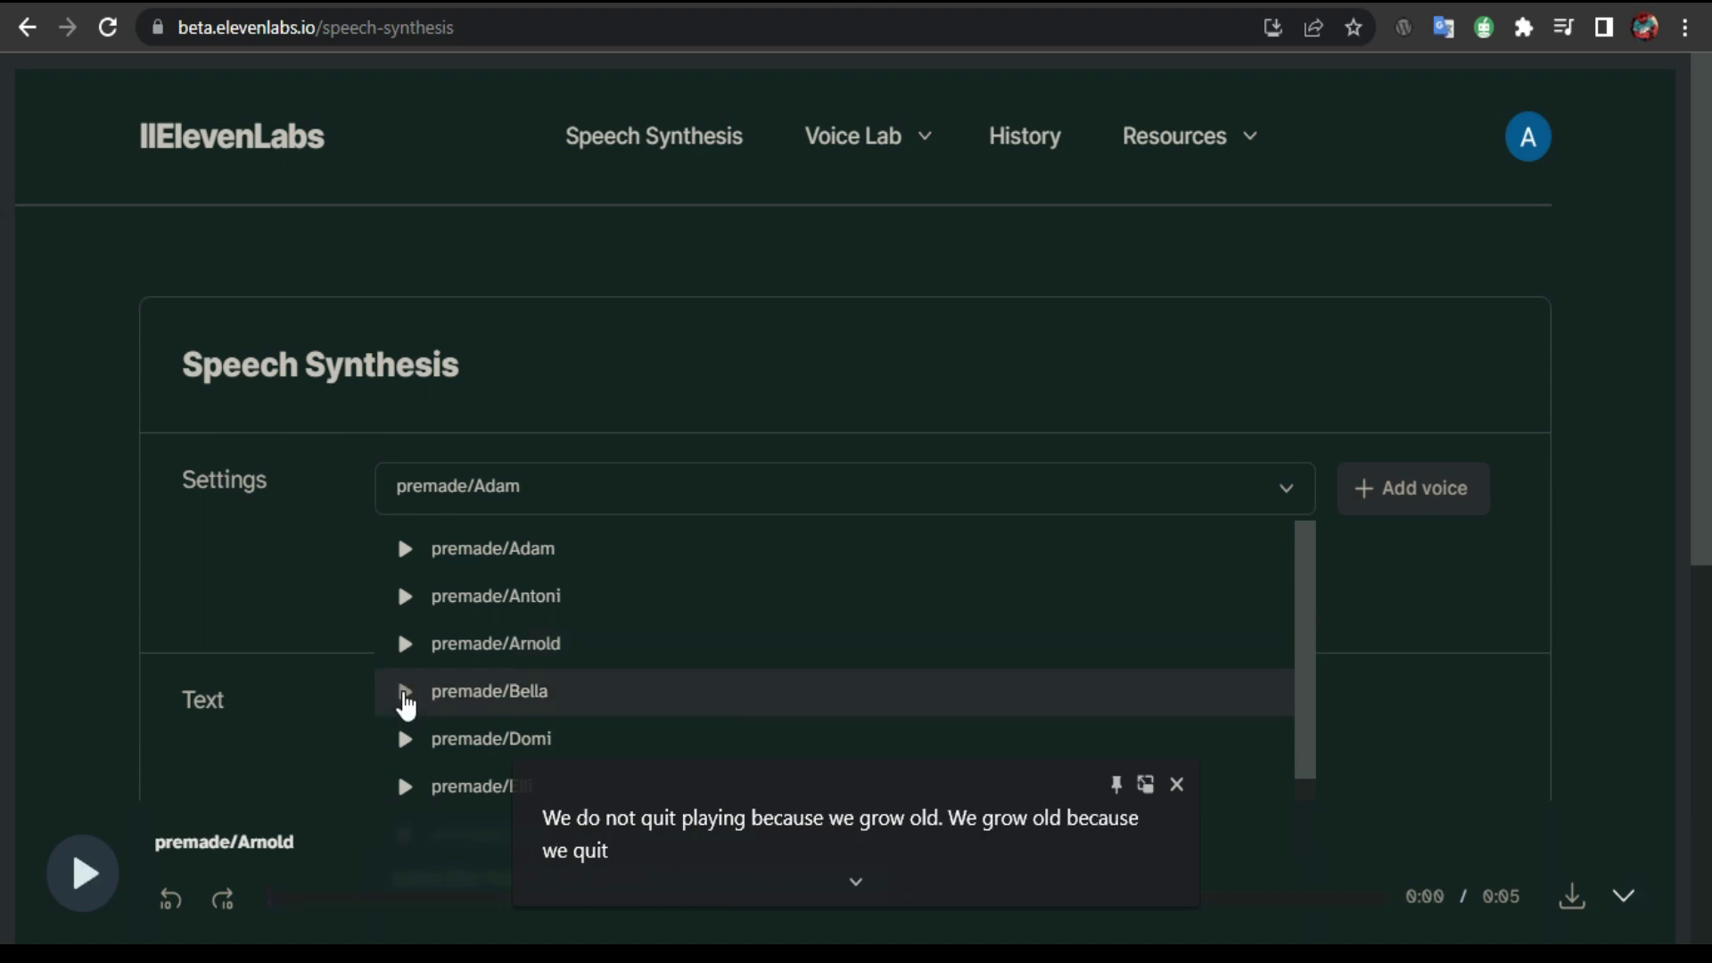
{"action": "left_click", "coordinate": [405, 695]}
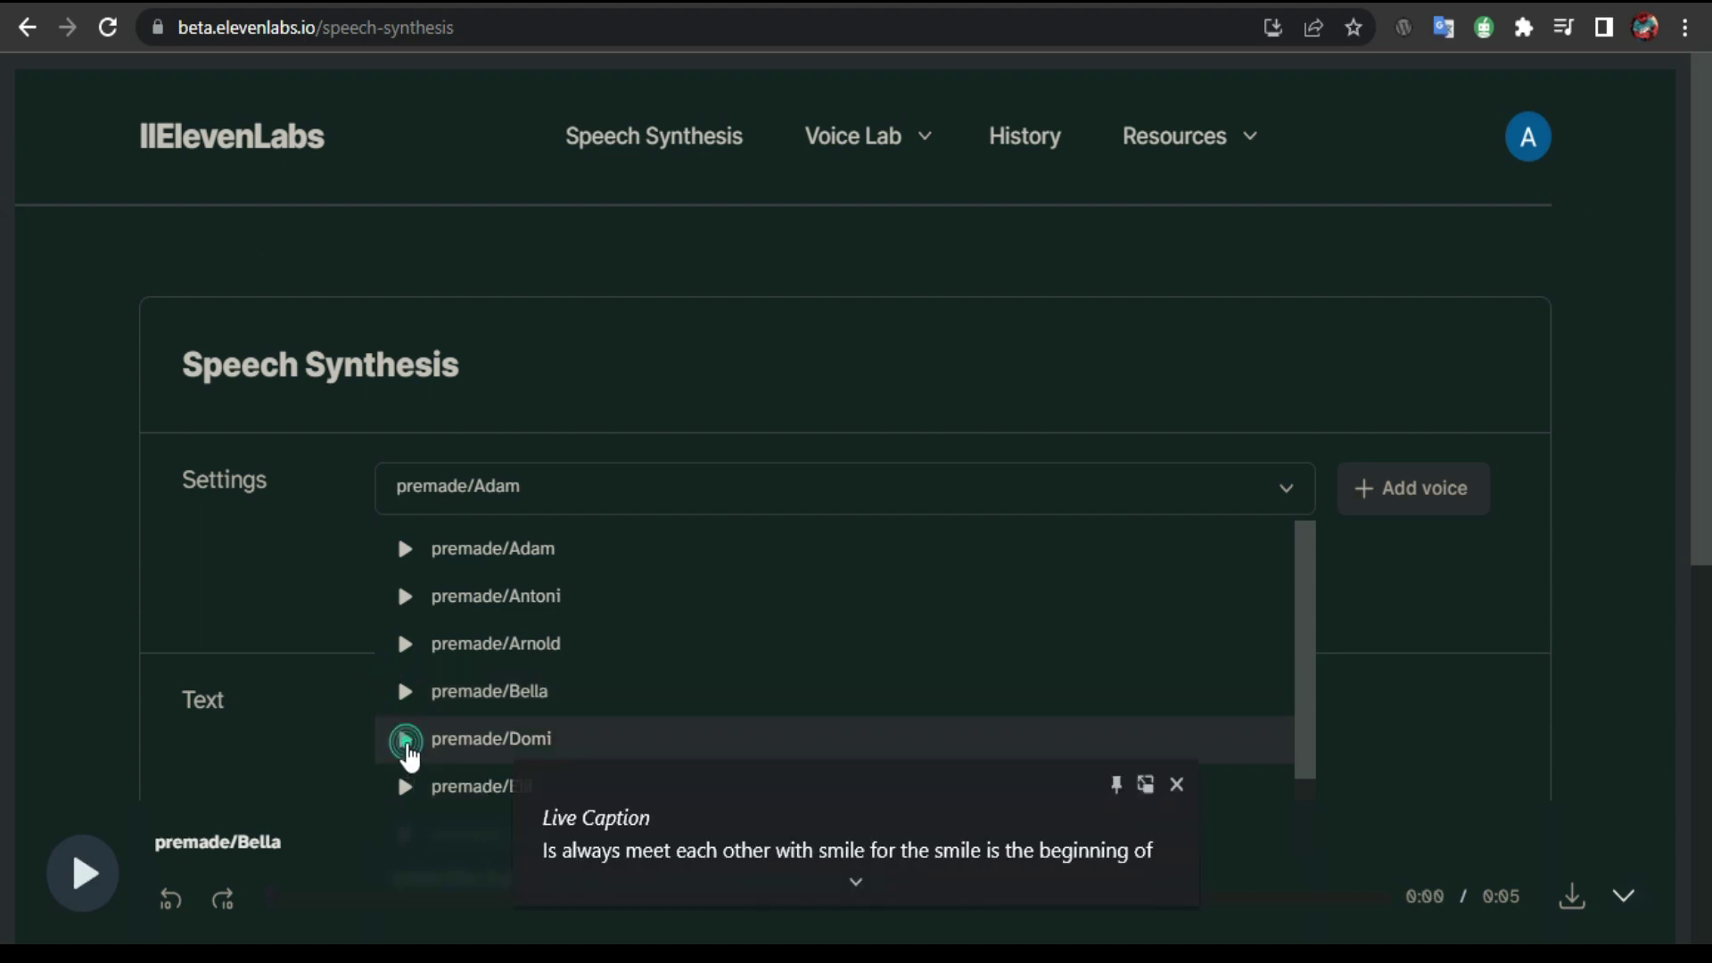
{"action": "left_click", "coordinate": [406, 740]}
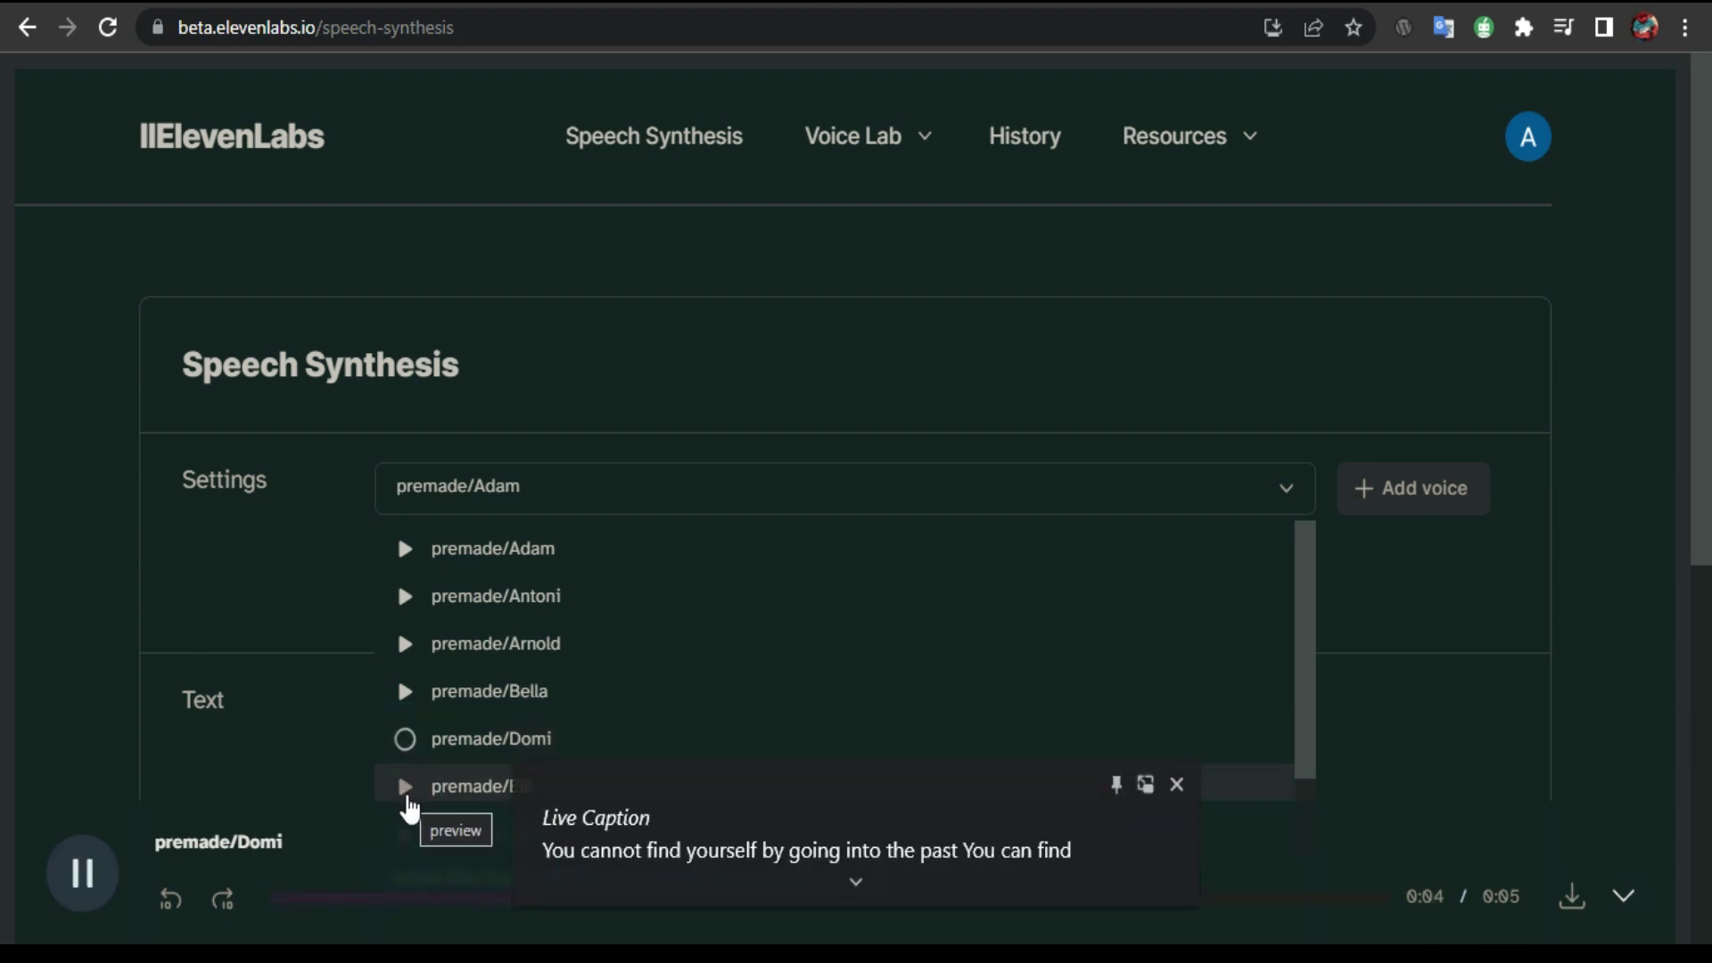
{"action": "left_click", "coordinate": [407, 793]}
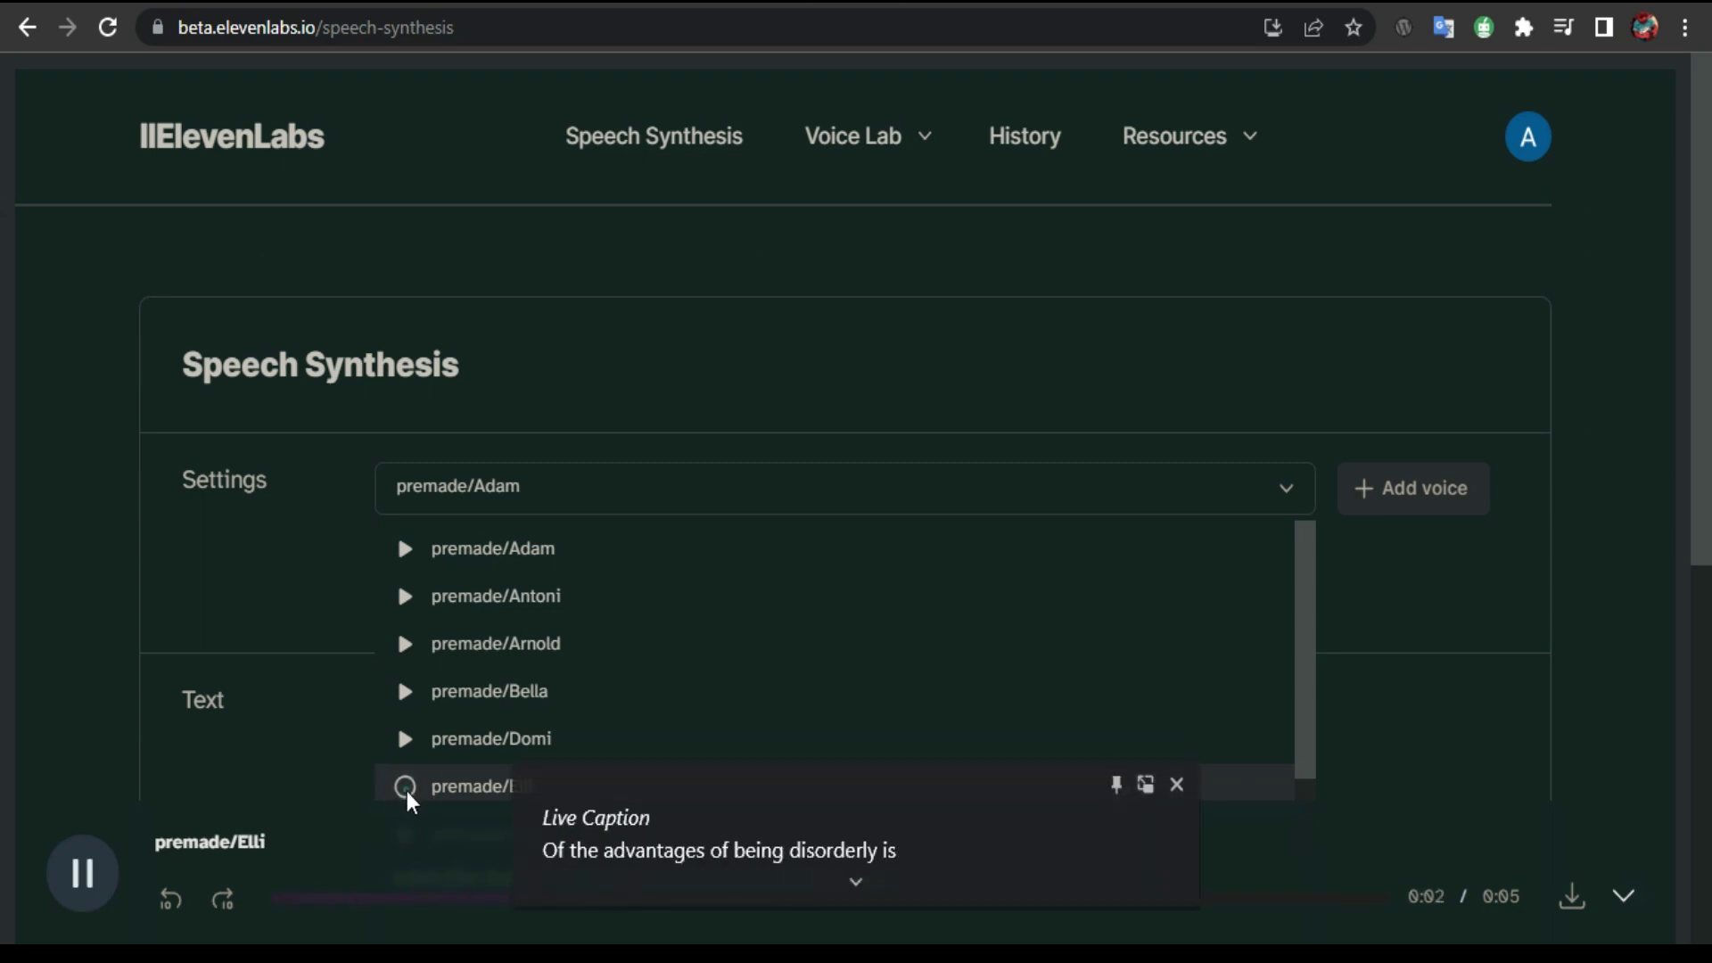
{"action": "left_click", "coordinate": [406, 790]}
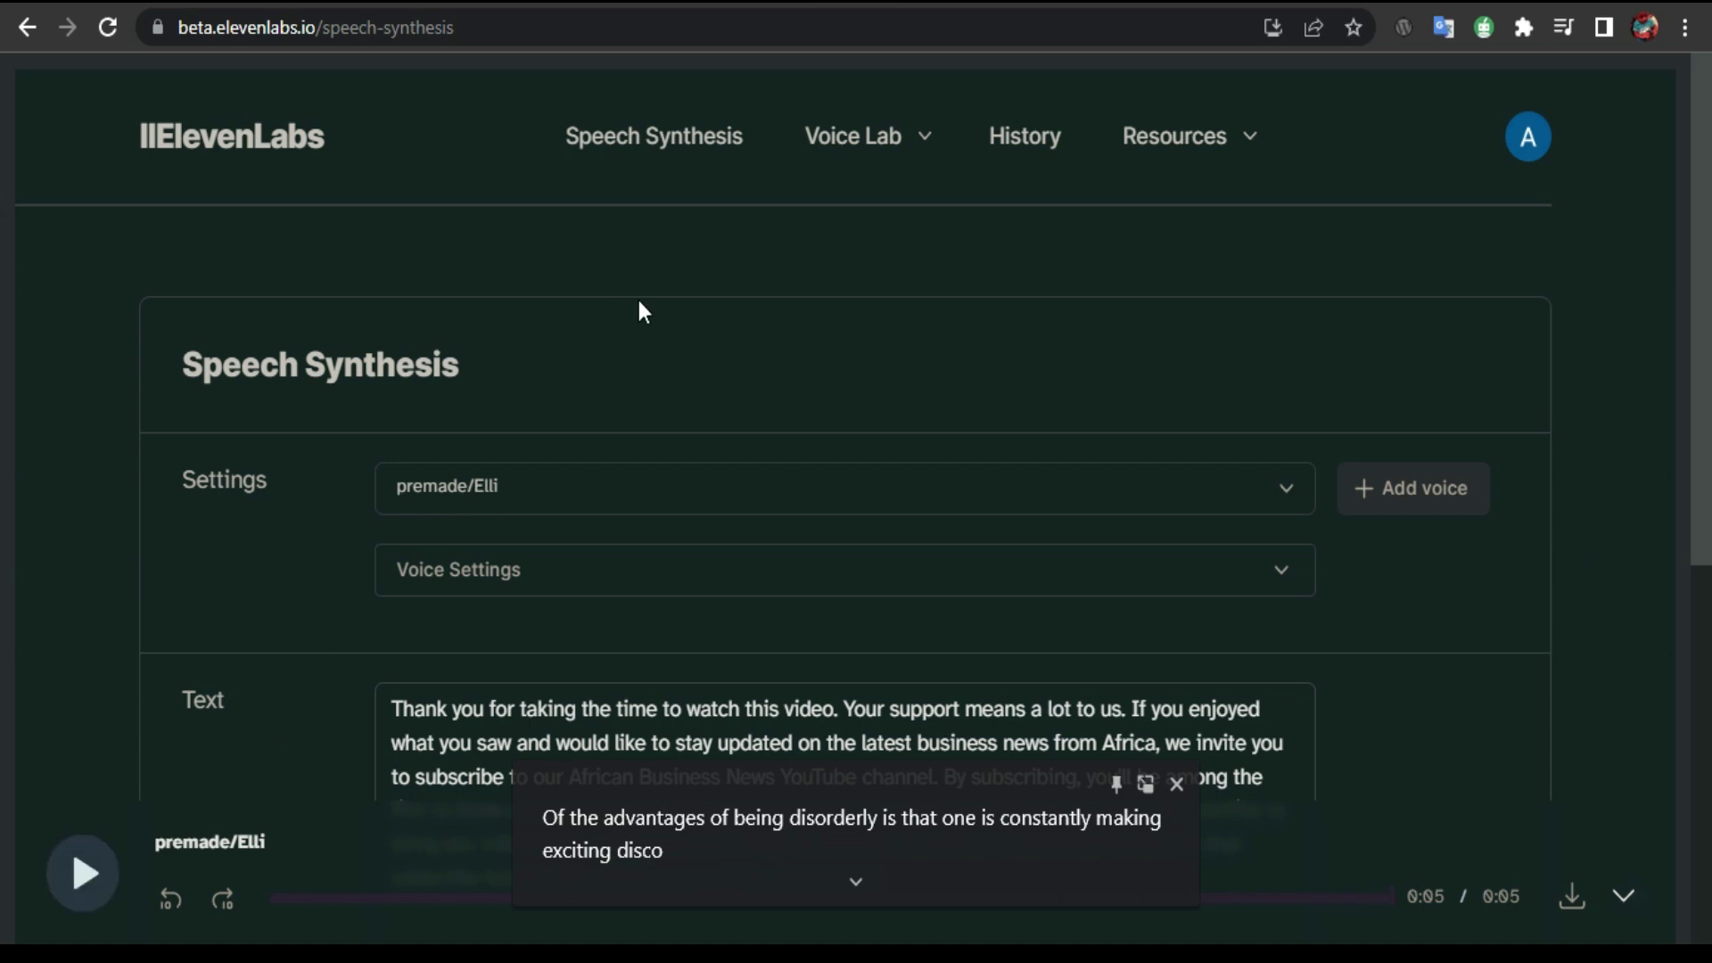
{"action": "left_click", "coordinate": [956, 9]}
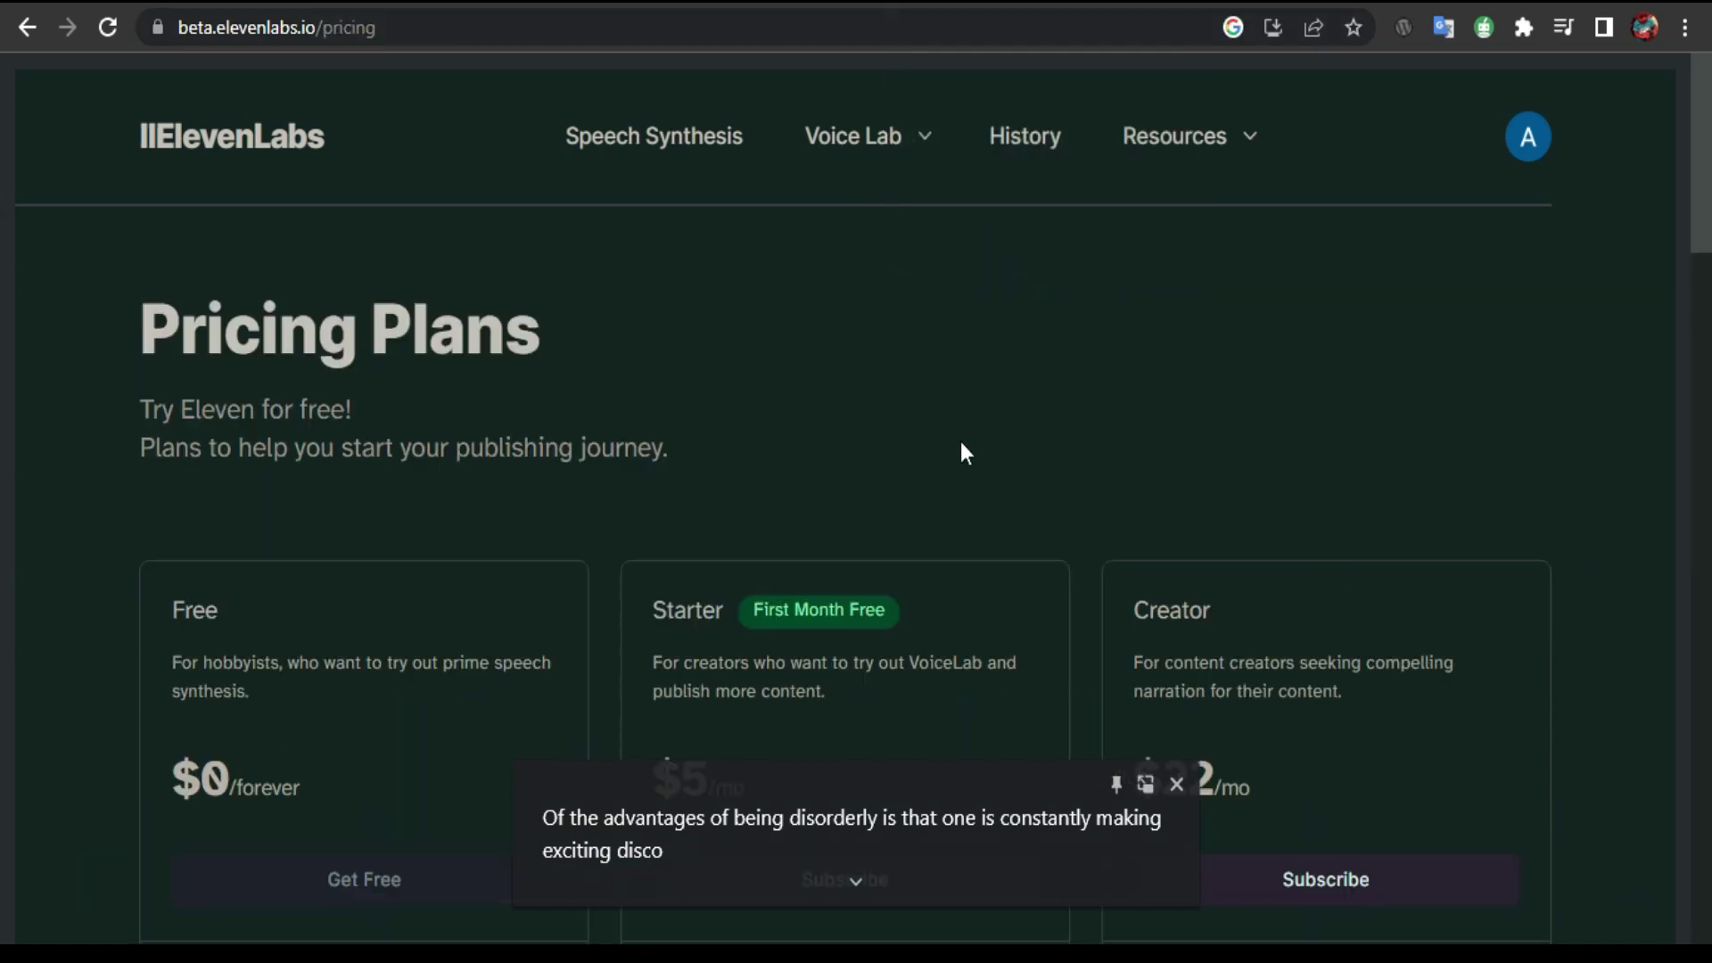
{"action": "left_click", "coordinate": [1177, 786]}
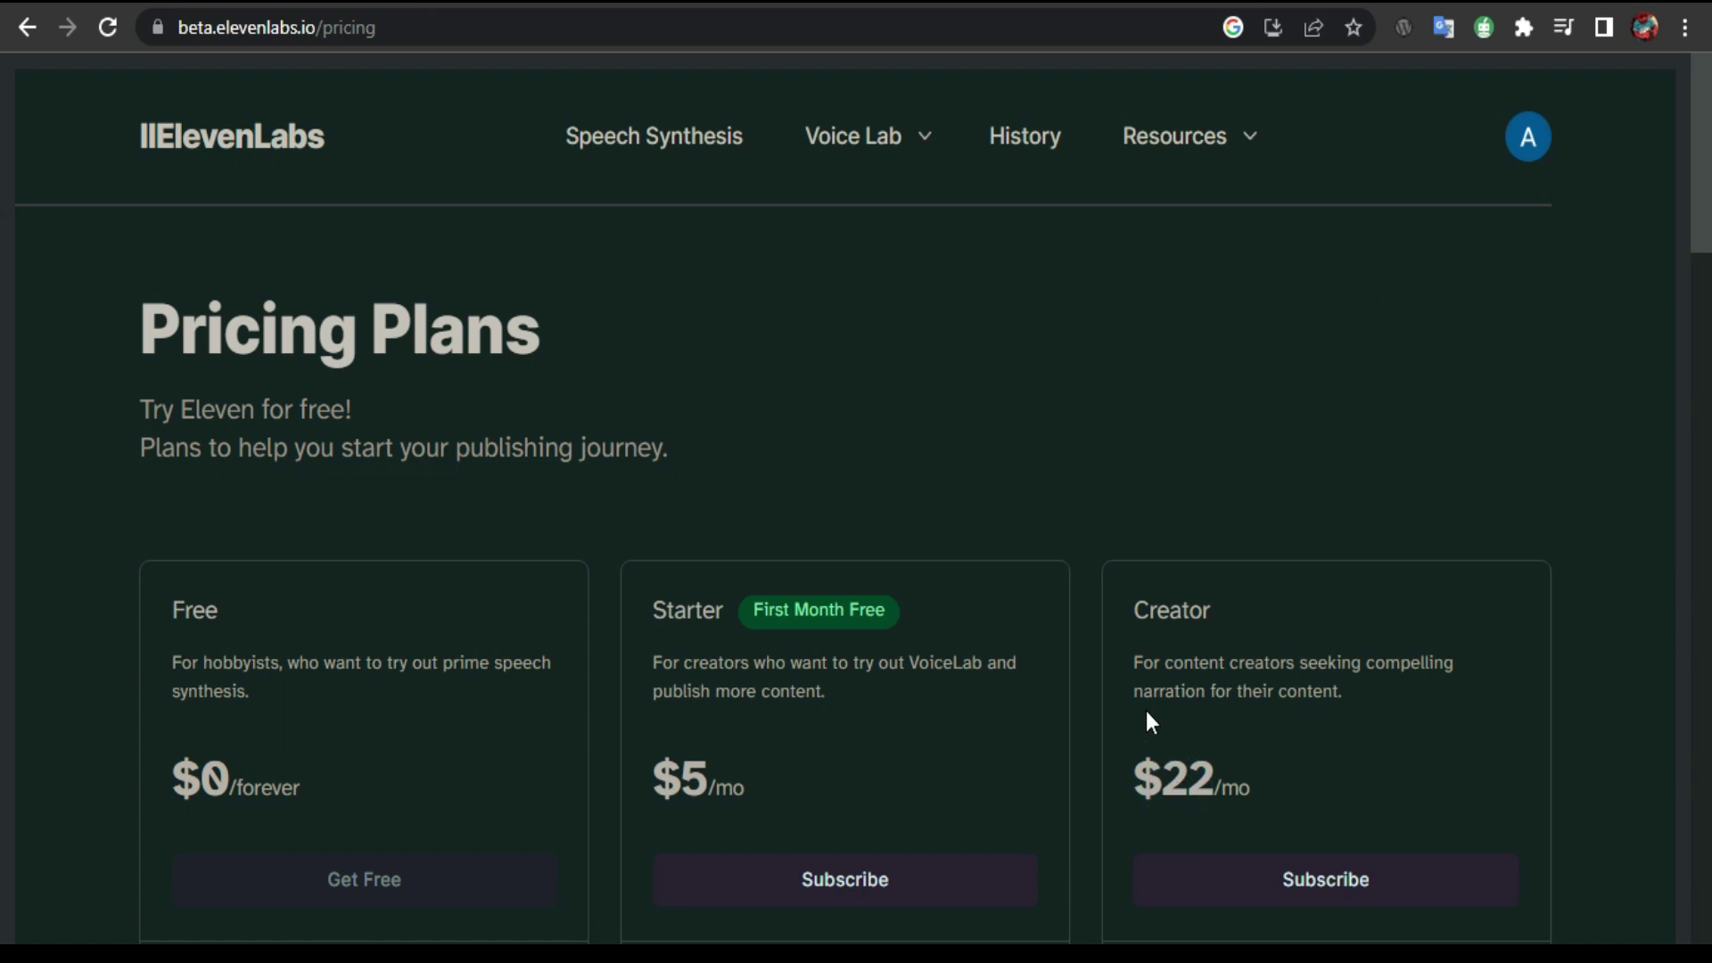
{"action": "scroll", "coordinate": [1145, 710], "scroll_direction": "down", "scroll_amount": 1}
{"action": "scroll", "coordinate": [1143, 708], "scroll_direction": "down", "scroll_amount": 2}
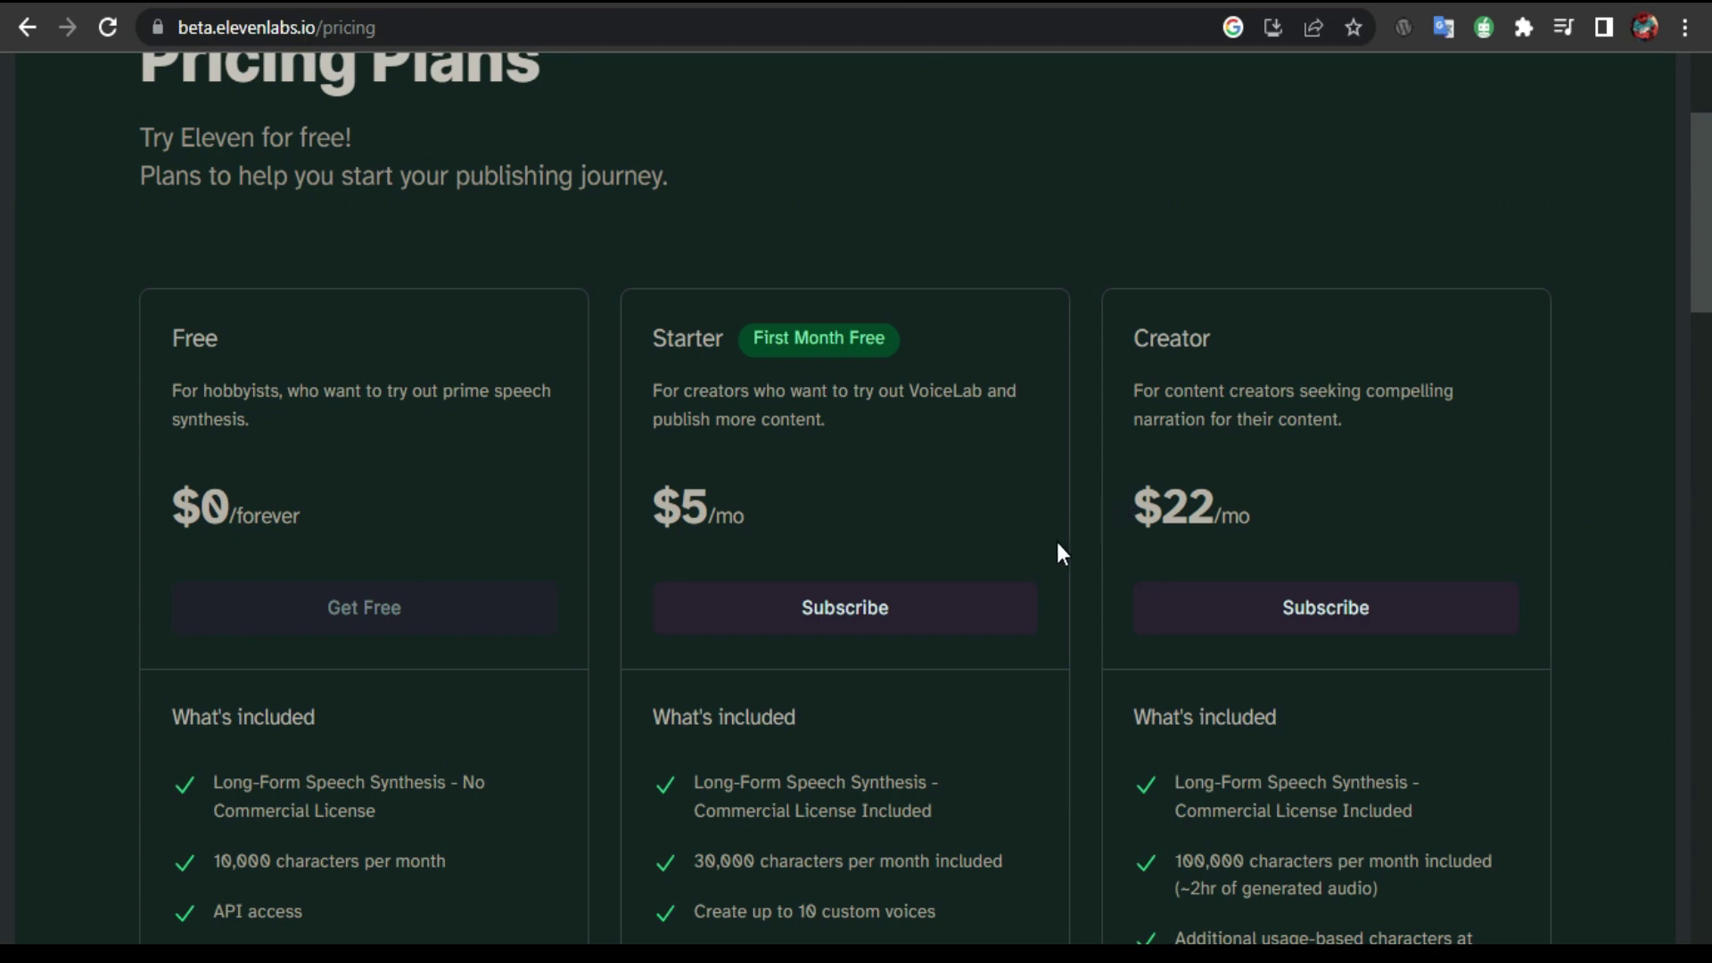
{"action": "scroll", "coordinate": [1013, 542], "scroll_direction": "down", "scroll_amount": 2}
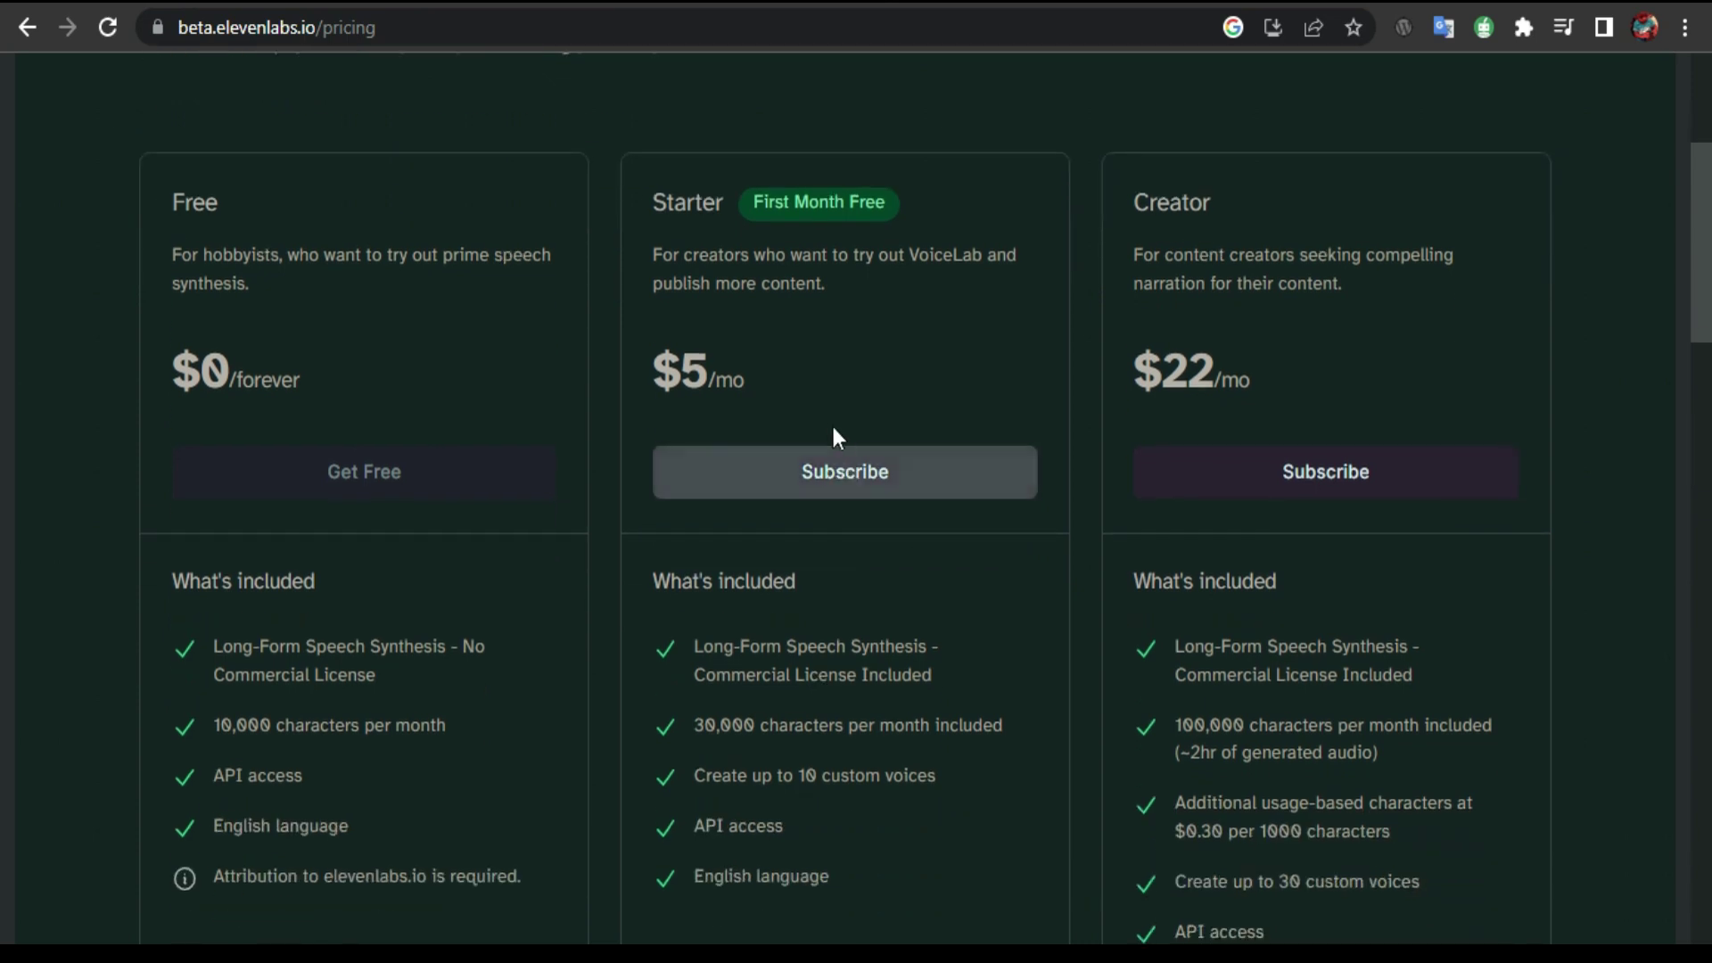
{"action": "scroll", "coordinate": [832, 504], "scroll_direction": "down", "scroll_amount": 3}
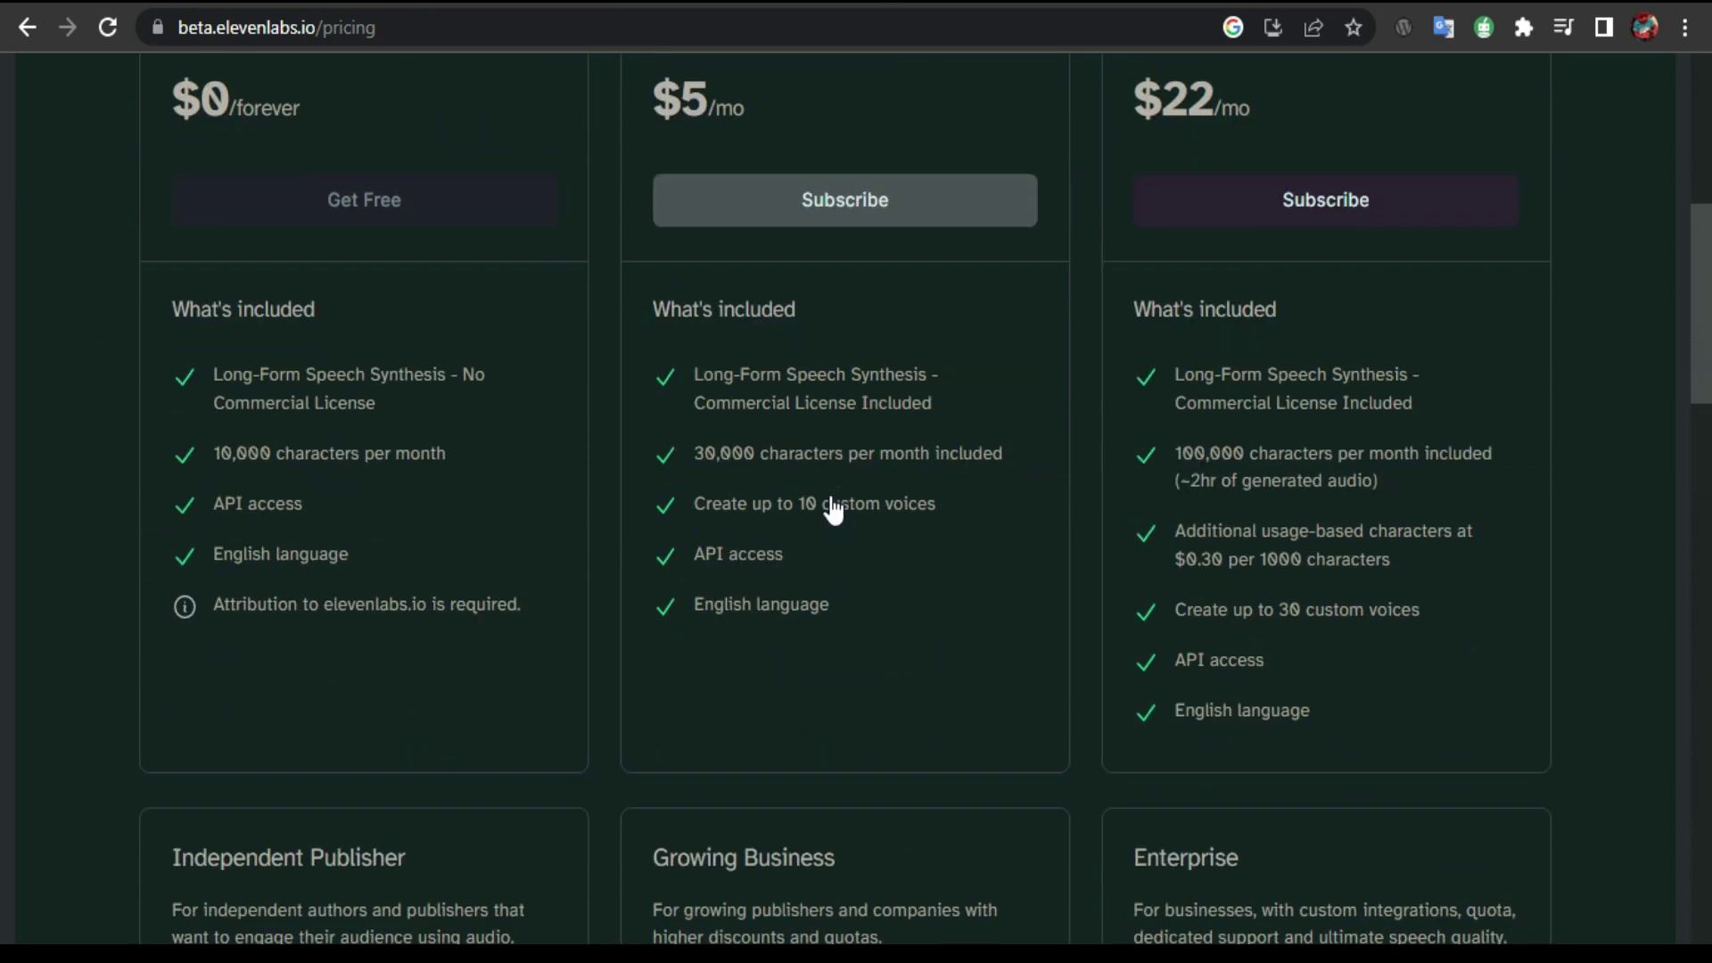
{"action": "scroll", "coordinate": [832, 508], "scroll_direction": "down", "scroll_amount": 1}
{"action": "scroll", "coordinate": [832, 508], "scroll_direction": "up", "scroll_amount": 4}
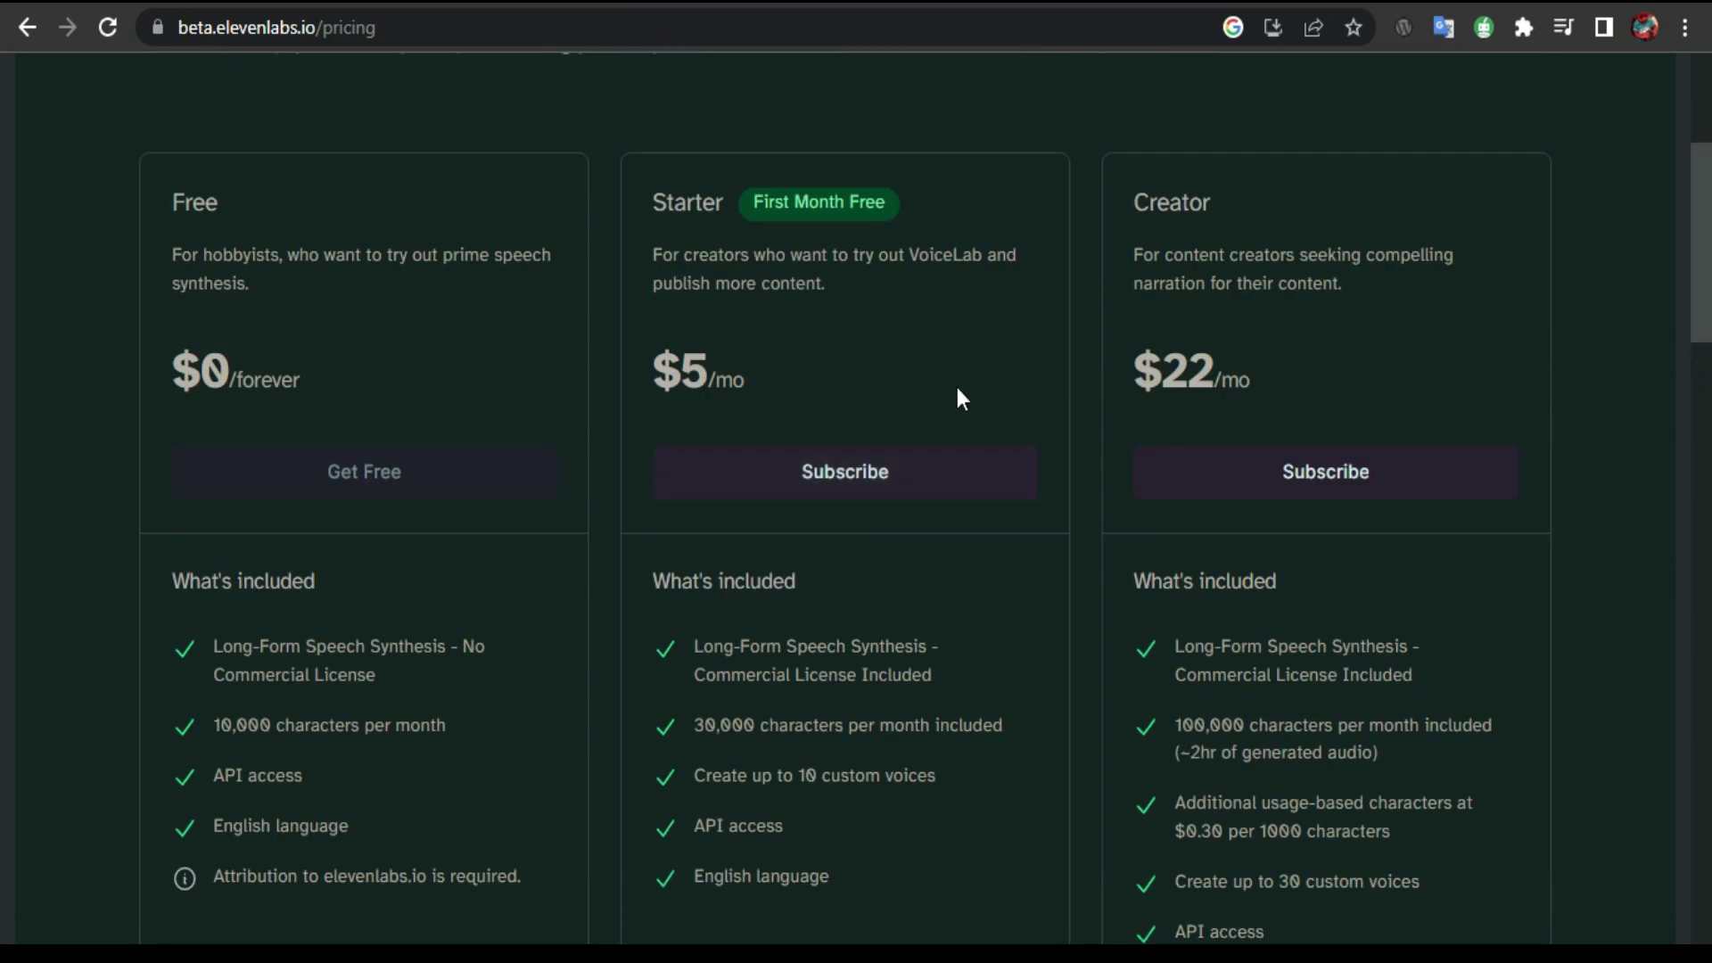
{"action": "scroll", "coordinate": [1270, 405], "scroll_direction": "down", "scroll_amount": 4}
{"action": "scroll", "coordinate": [1249, 419], "scroll_direction": "up", "scroll_amount": 4}
{"action": "left_click_drag", "start_coordinate": [446, 726], "coordinate": [439, 726]}
{"action": "scroll", "coordinate": [1185, 614], "scroll_direction": "down", "scroll_amount": 6}
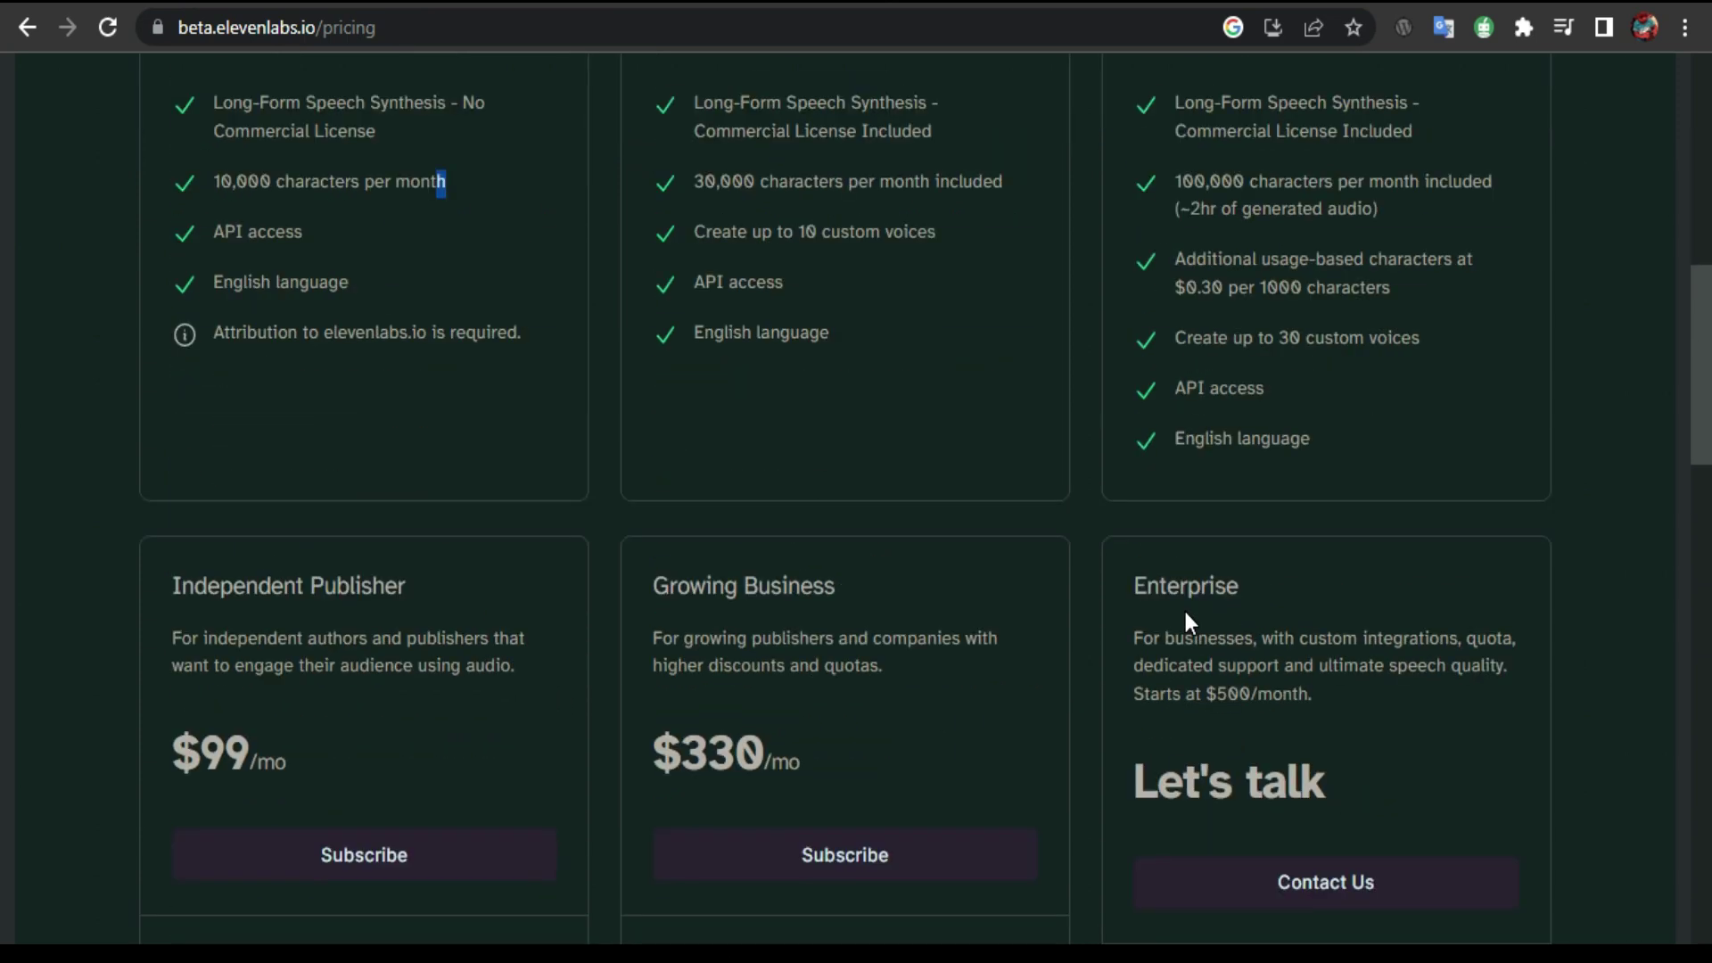
{"action": "scroll", "coordinate": [1185, 621], "scroll_direction": "down", "scroll_amount": 2}
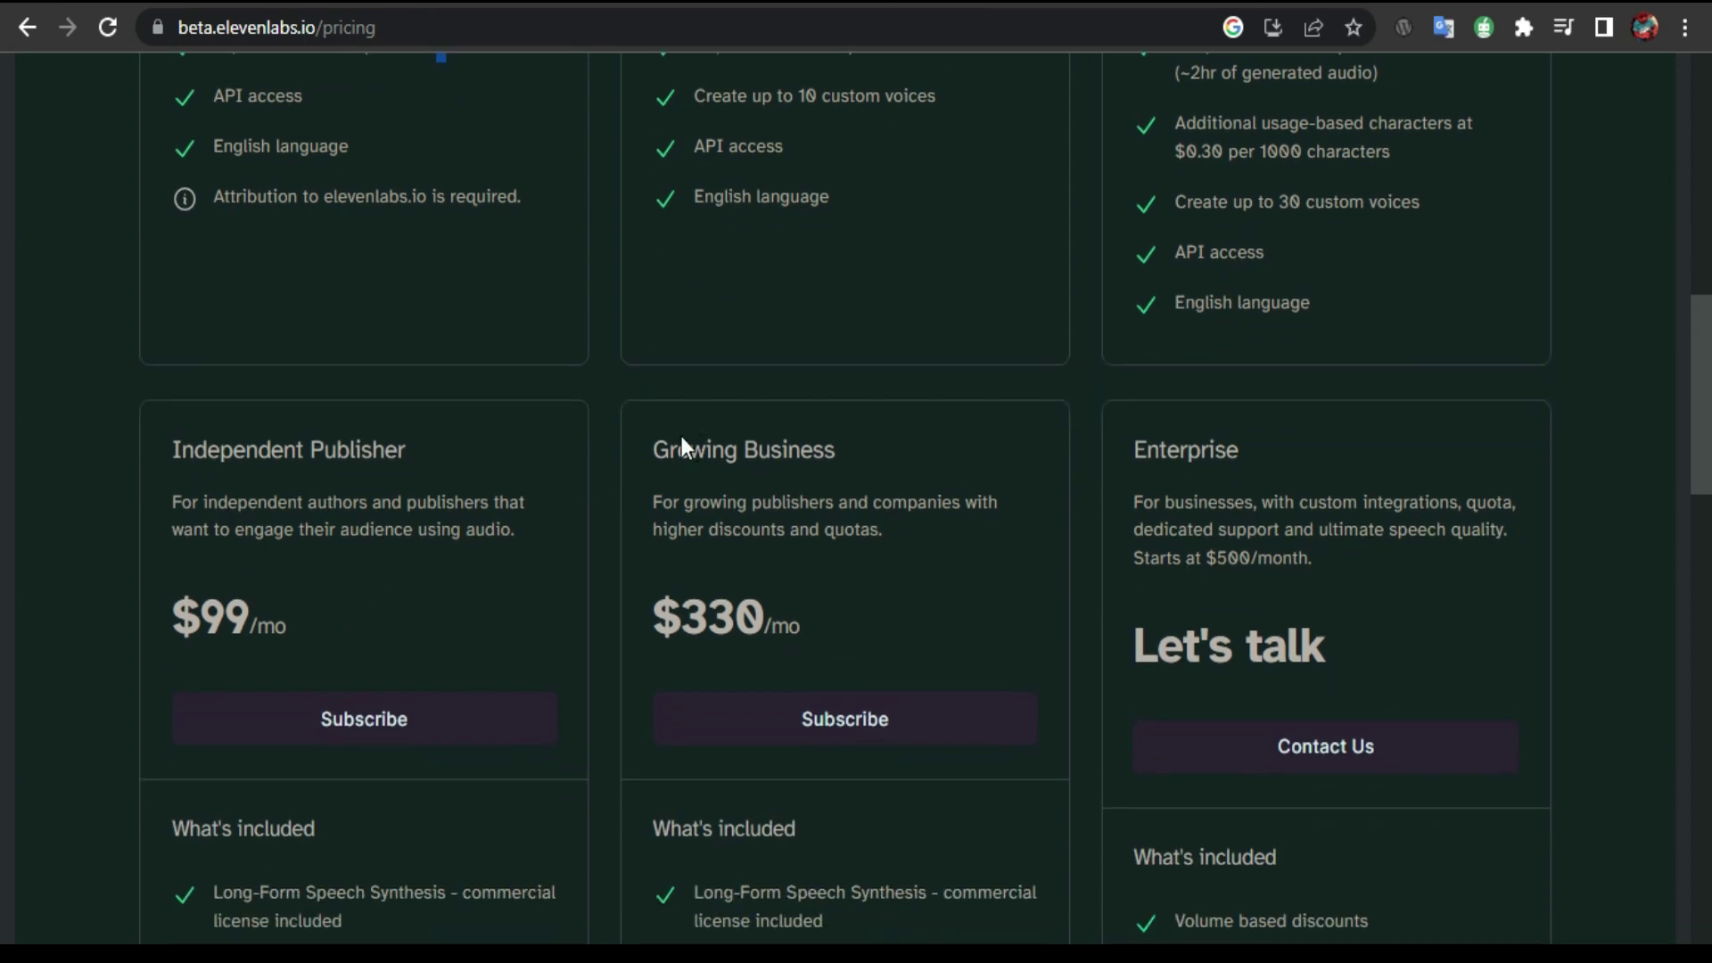
{"action": "scroll", "coordinate": [1027, 640], "scroll_direction": "up", "scroll_amount": 2}
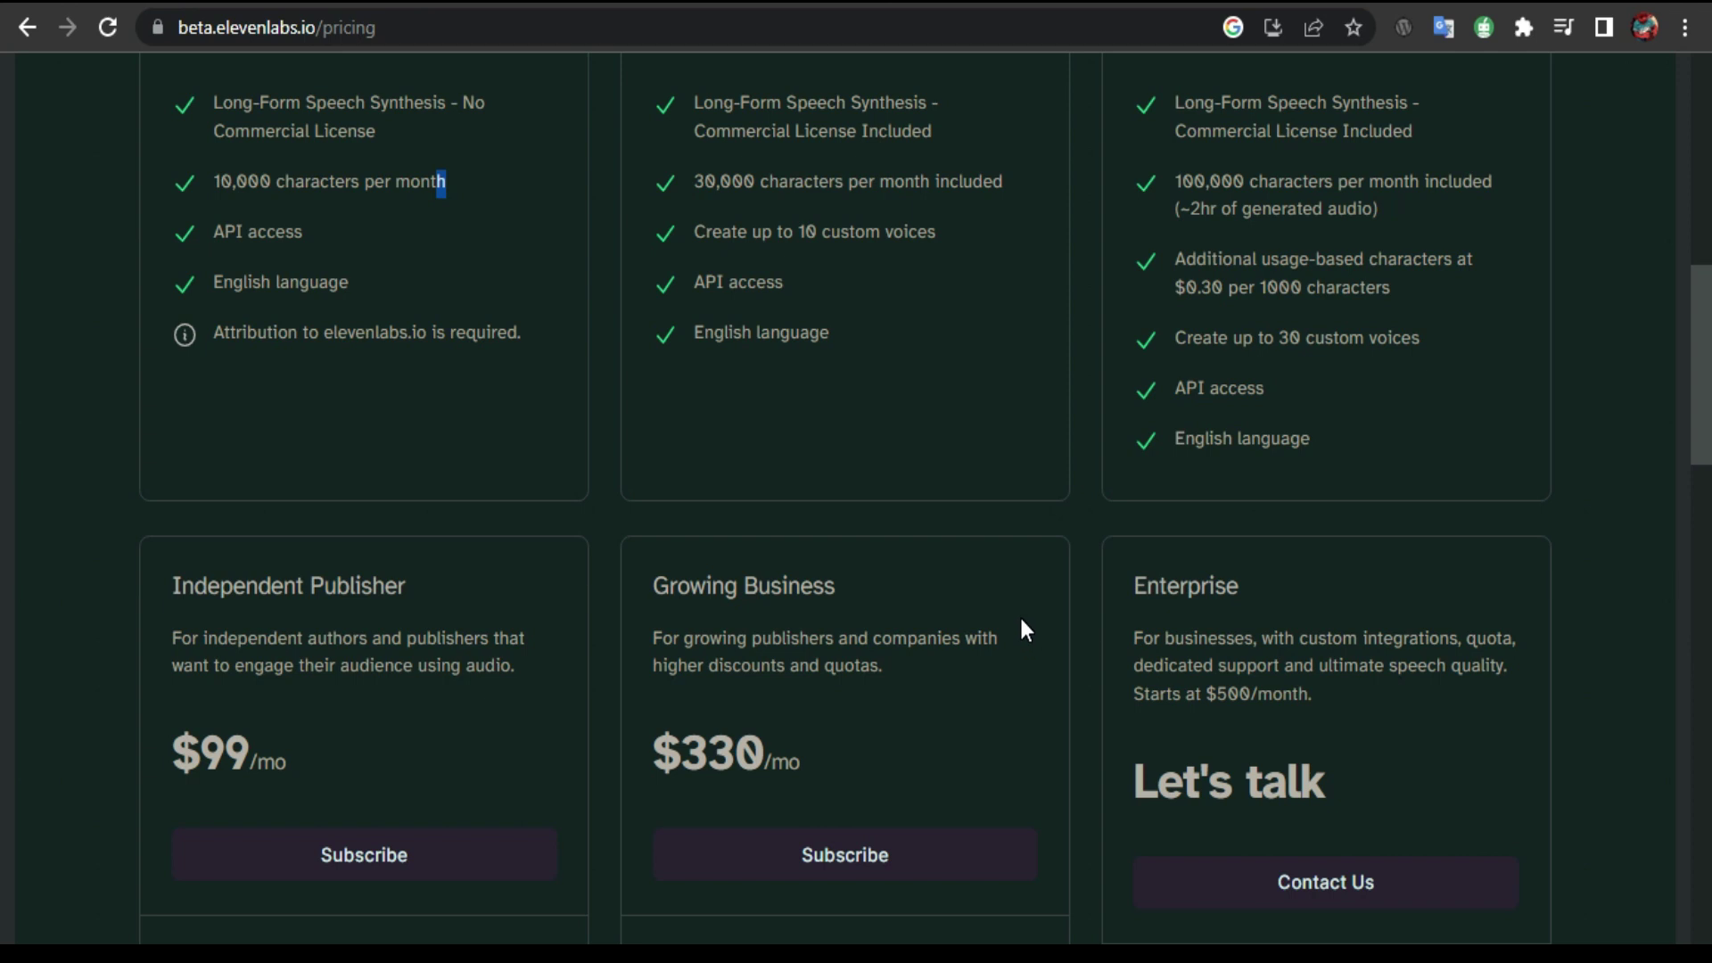
{"action": "scroll", "coordinate": [1010, 576], "scroll_direction": "up", "scroll_amount": 8}
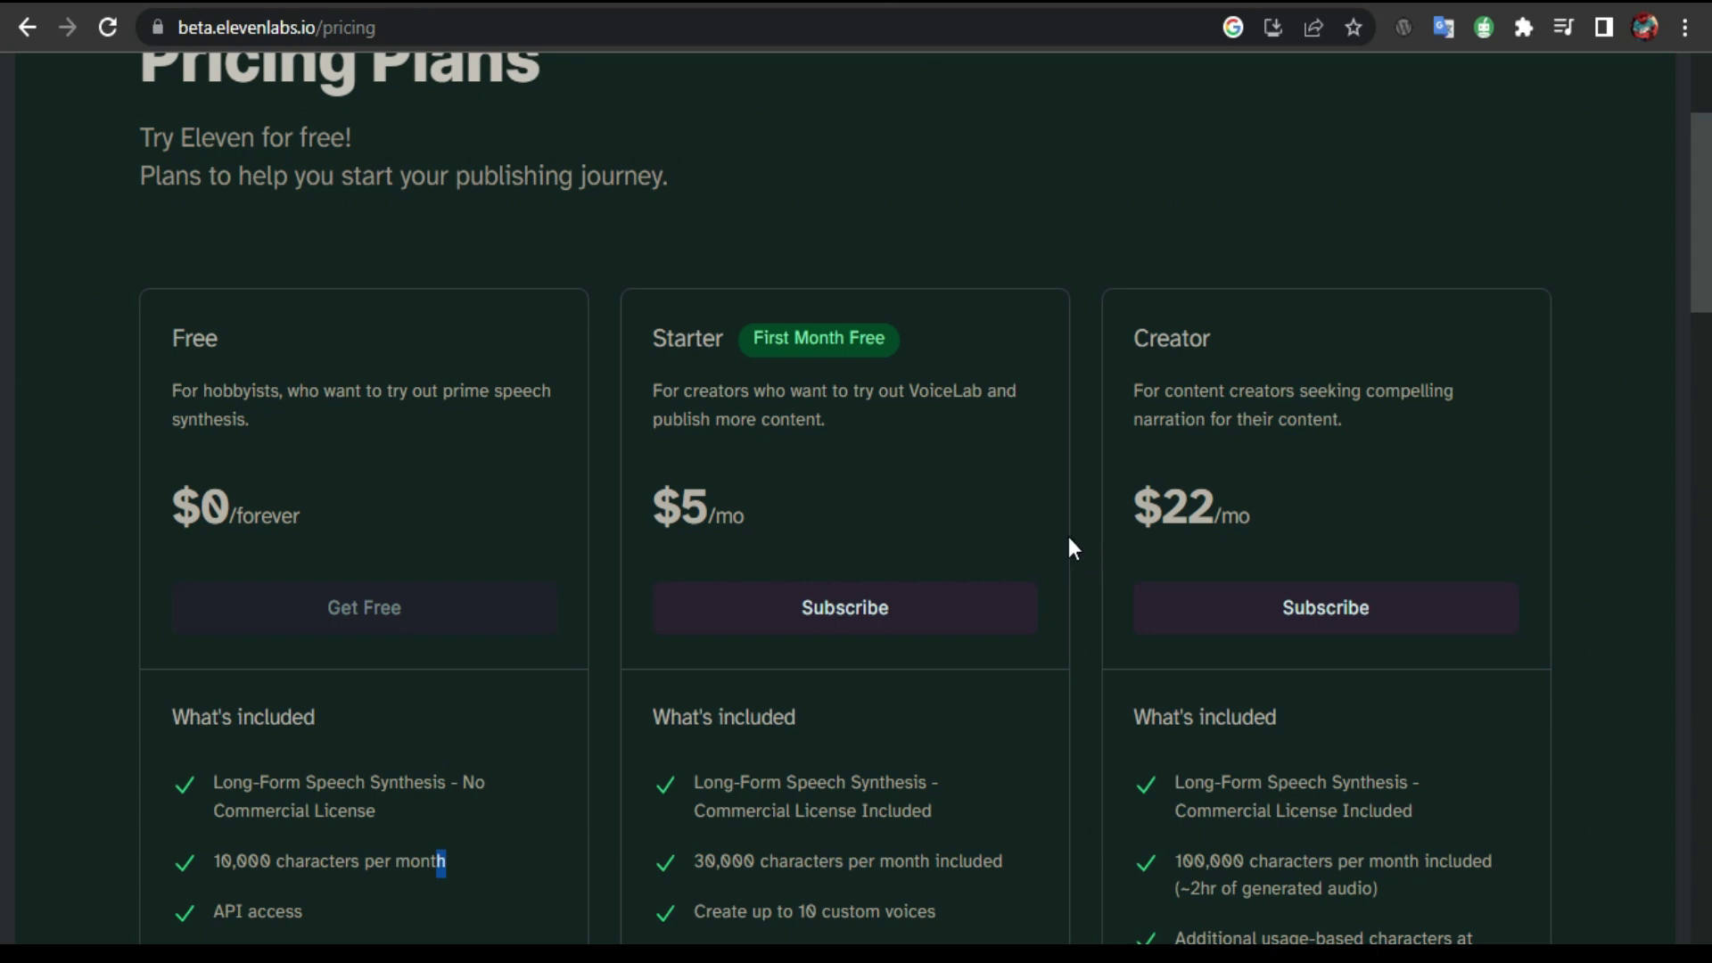
{"action": "scroll", "coordinate": [1068, 537], "scroll_direction": "up", "scroll_amount": 3}
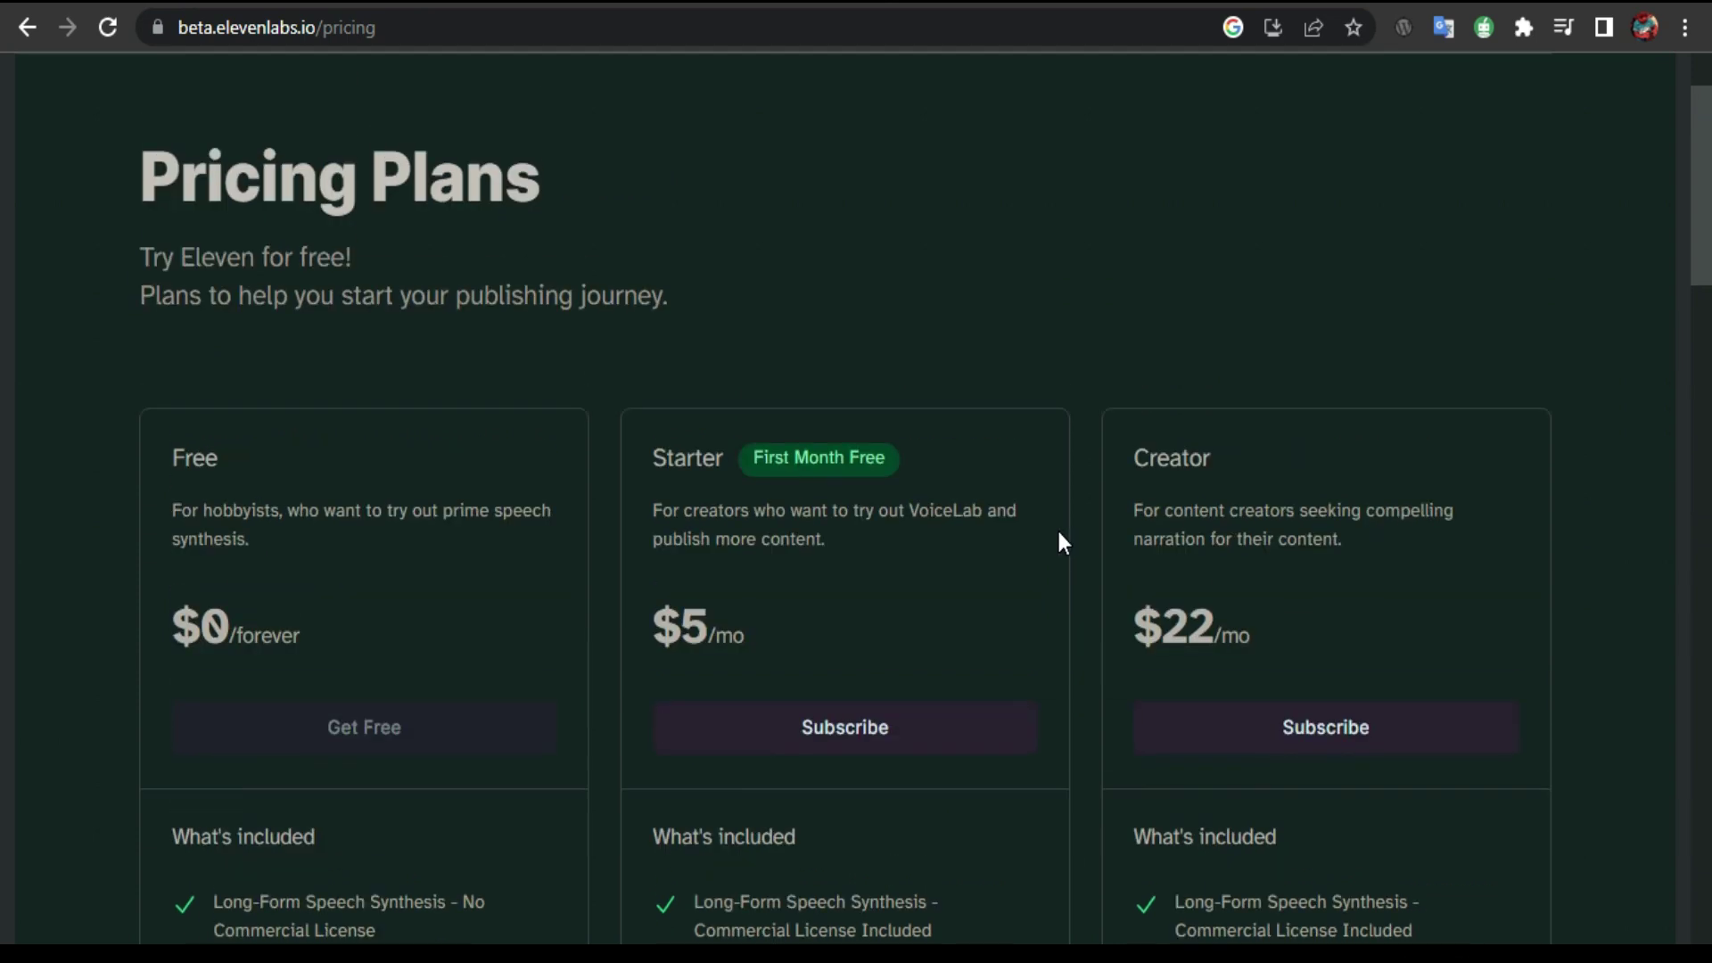